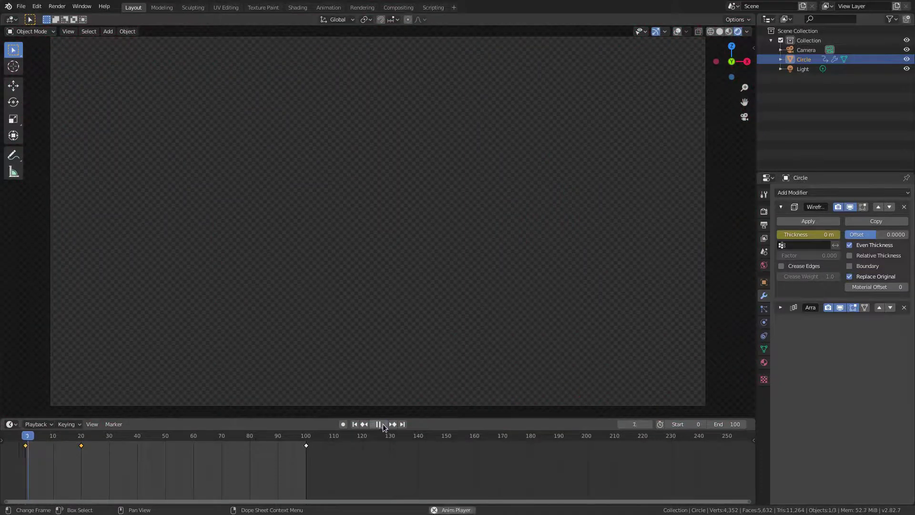
Step: Preview the circle animation by playing and scrubbing it, and park the playhead at frame 65
click(384, 425)
drag(92, 438, 115, 437)
key(space)
mouse_move(221, 438)
mouse_down()
mouse_move(185, 427)
mouse_move(207, 435)
mouse_up()
key(space)
Step: Set the Wireframe modifier's thickness to 0.08 m at frame 65 and insert a keyframe for it
click(797, 235)
text(0.012)
key(Return)
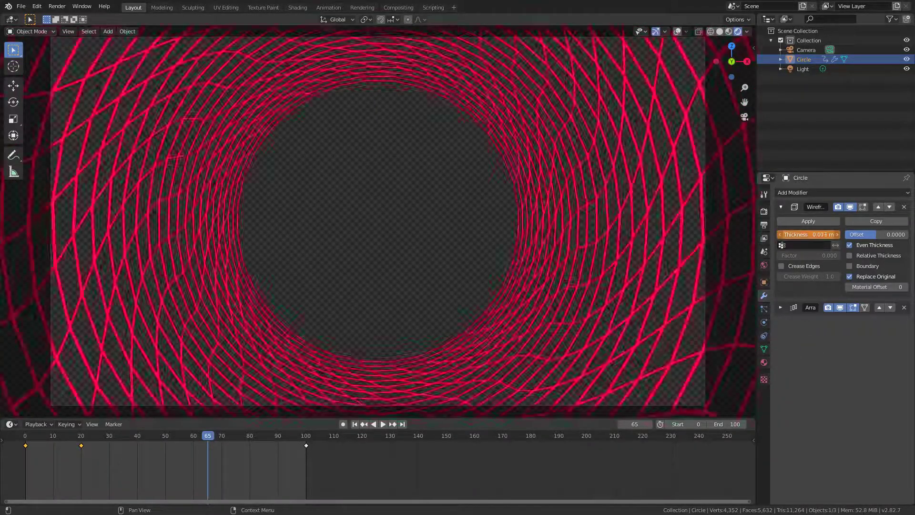
drag(810, 235, 825, 234)
click(795, 234)
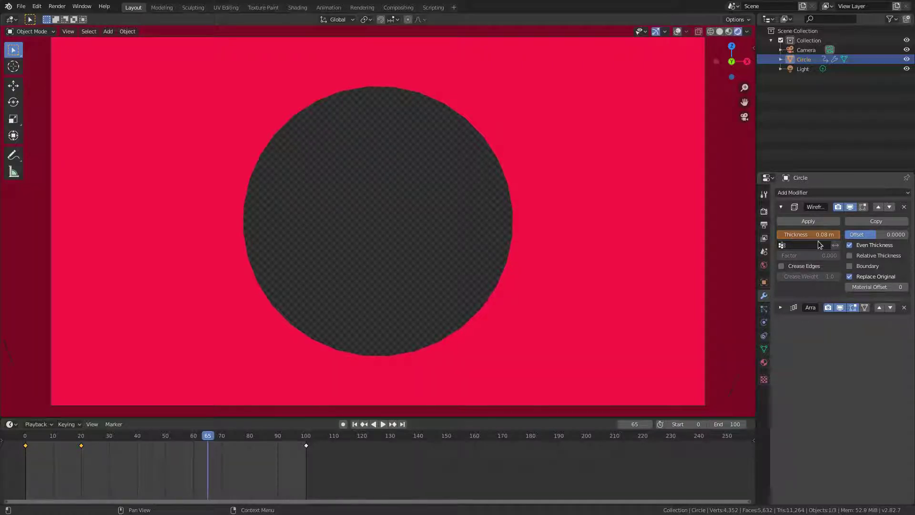
scroll(421, 269, down, 3)
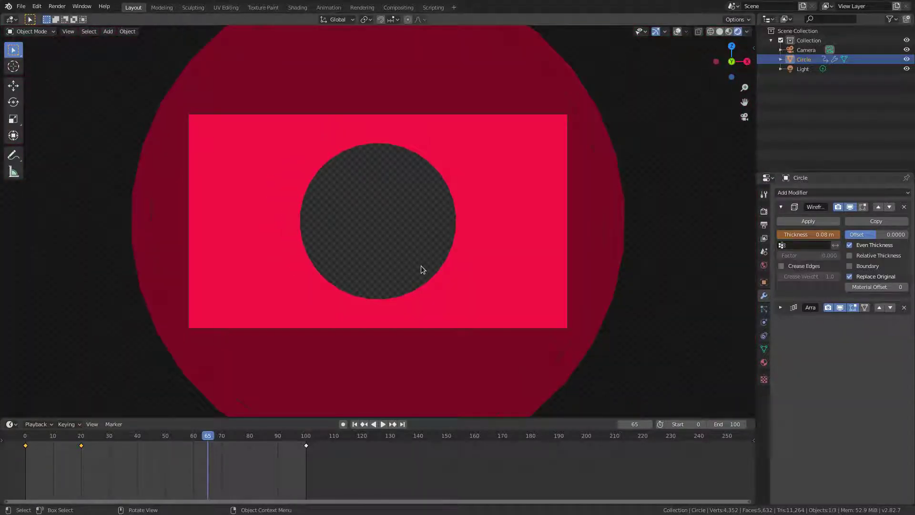
scroll(422, 265, up, 3)
key(i)
Step: Play the animation from frame 0 to check the thickness growth
click(355, 425)
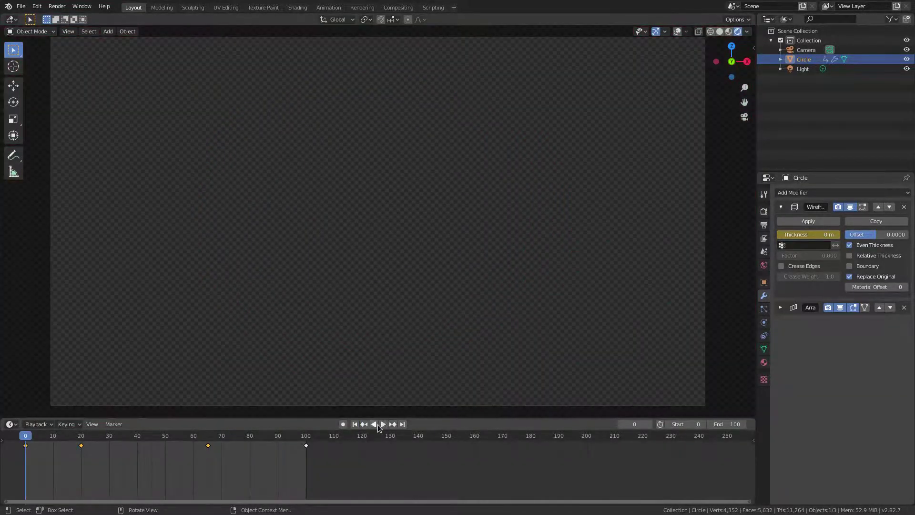
click(382, 424)
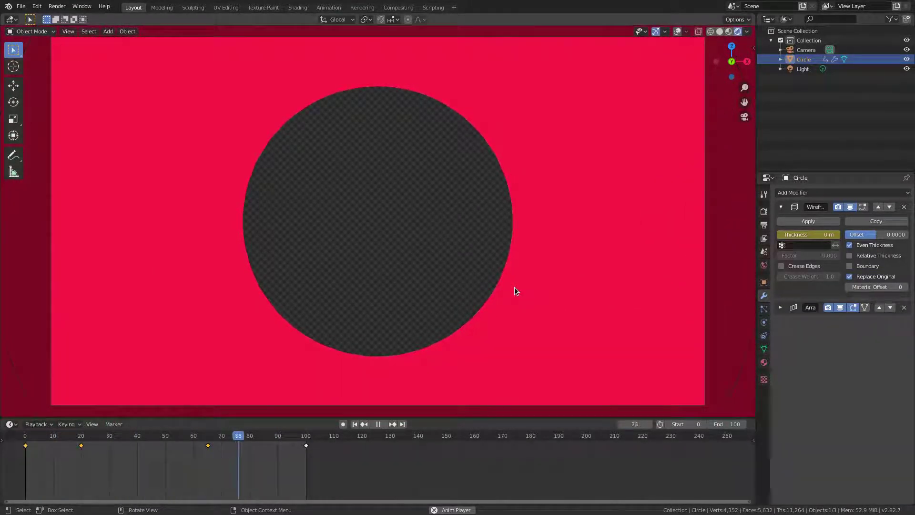
key(space)
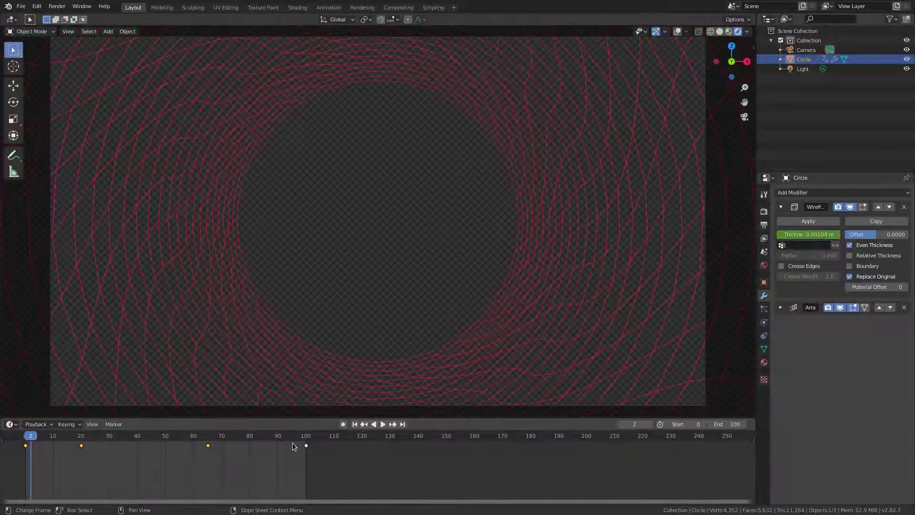
Step: Try to duplicate the frame 20 keyframe to frame 90 and all keyframes at frame 0 to frame 100
mouse_move(278, 444)
mouse_down()
mouse_move(270, 437)
mouse_move(278, 441)
mouse_up()
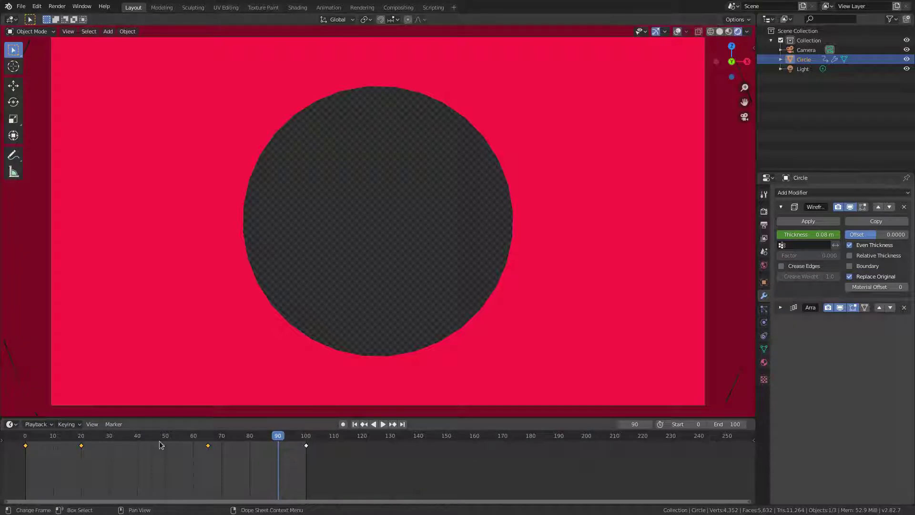
click(82, 447)
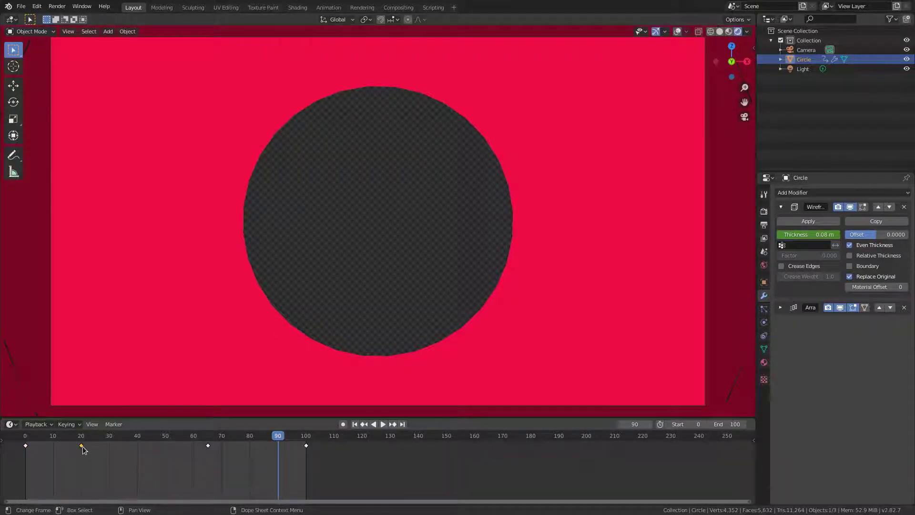
drag(84, 449, 282, 460)
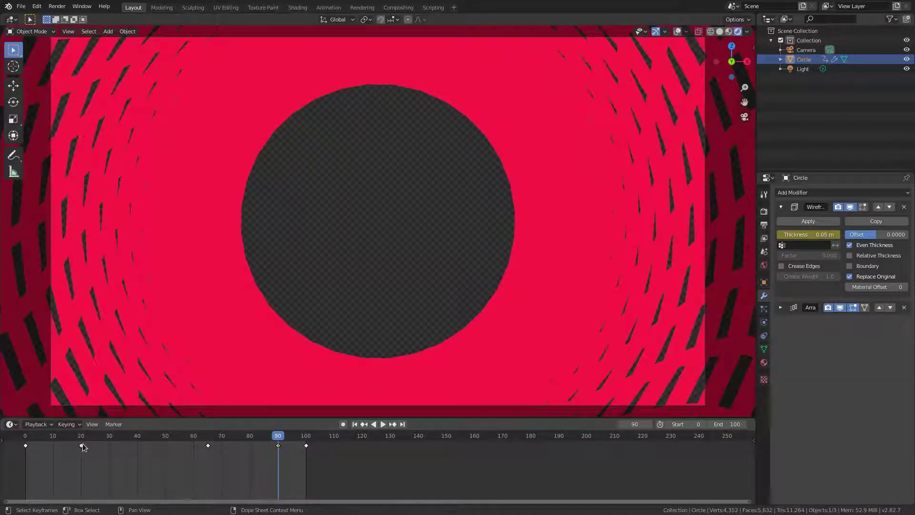
click(26, 446)
key(g)
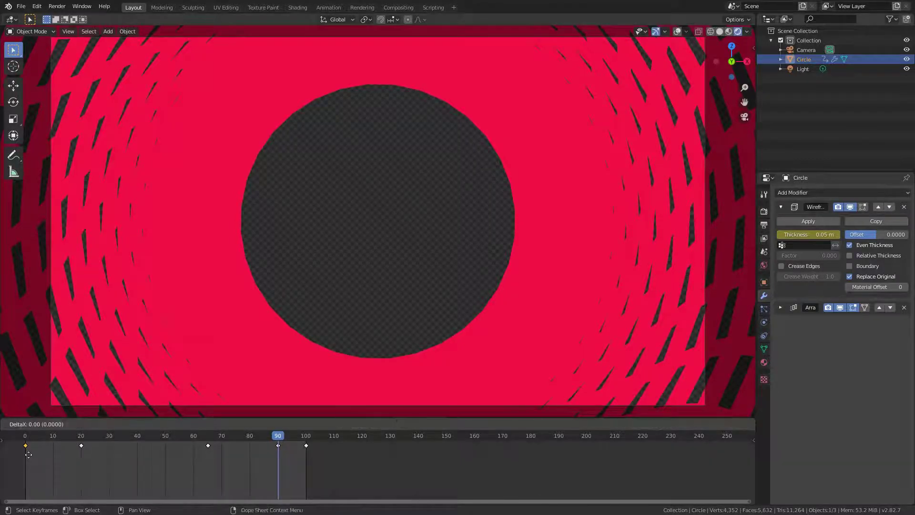
click(309, 456)
Step: Check the end of the animation and undo the keyframe copies at frames 90 and 100
click(262, 437)
key(space)
mouse_move(297, 439)
mouse_down()
mouse_move(194, 438)
mouse_move(302, 439)
mouse_up()
key(Down)
key(ctrl+z)
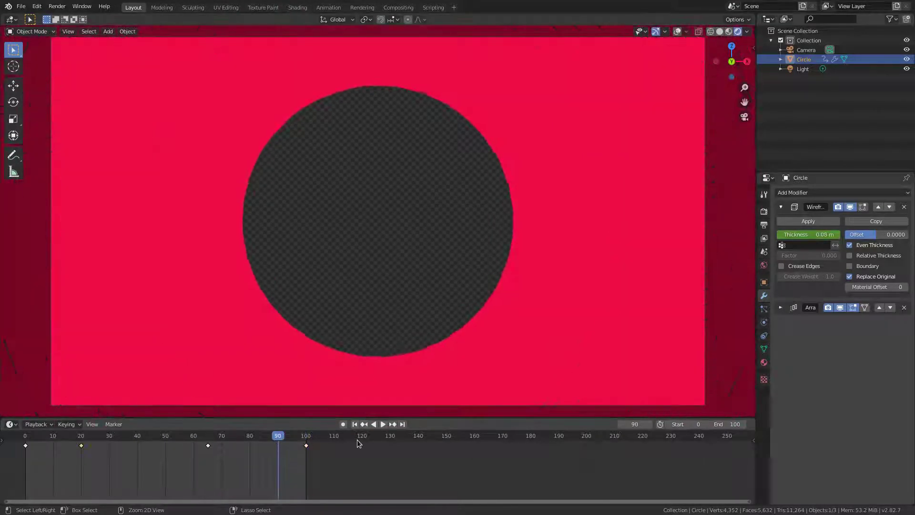
Step: Move to frame 53, split the 3D viewport horizontally and turn the new lower area into a Timeline editor
click(175, 436)
drag(1, 417, 7, 198)
click(11, 205)
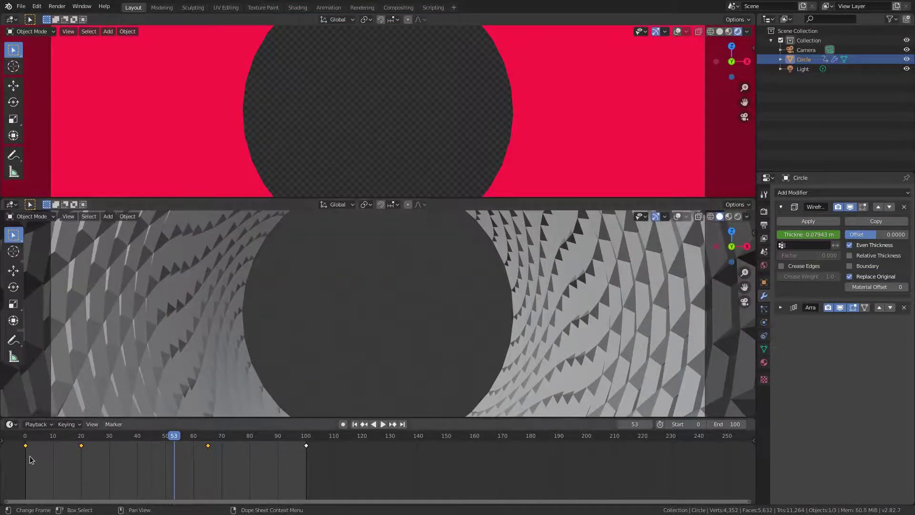
click(11, 205)
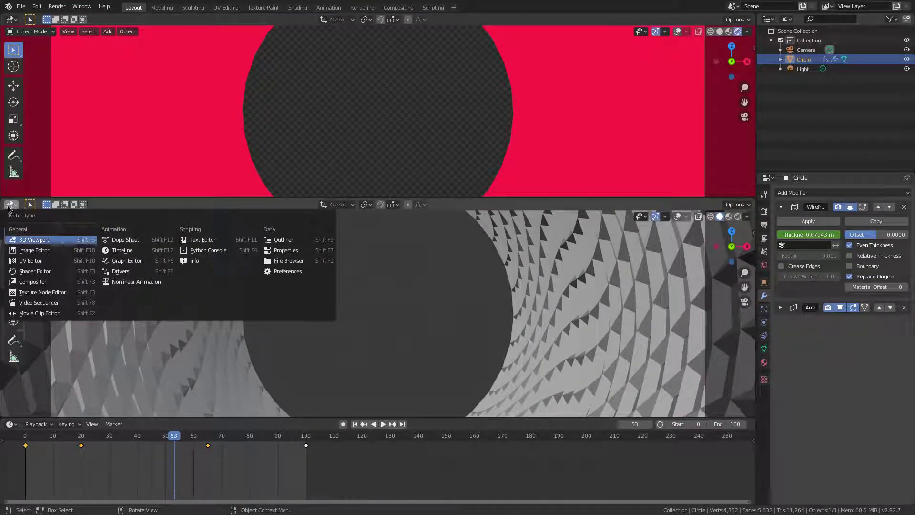
click(132, 254)
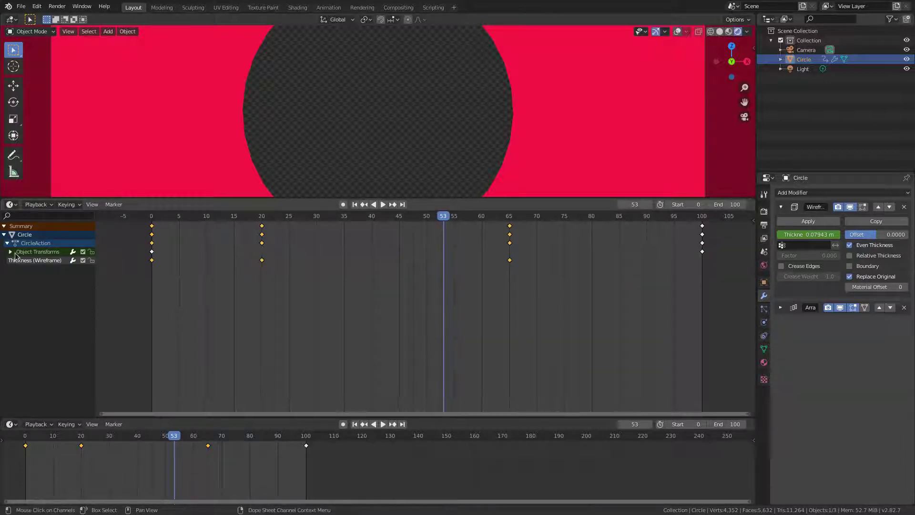
Step: Duplicate only the Thickness (Wireframe) keyframes, copying the one at frame 20 to frame 90 and the one at frame 0 to frame 100
click(37, 254)
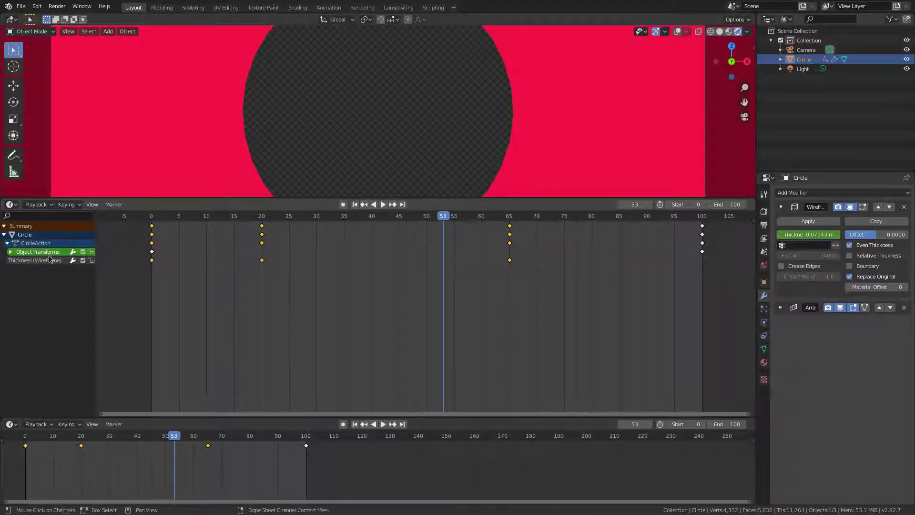
click(31, 261)
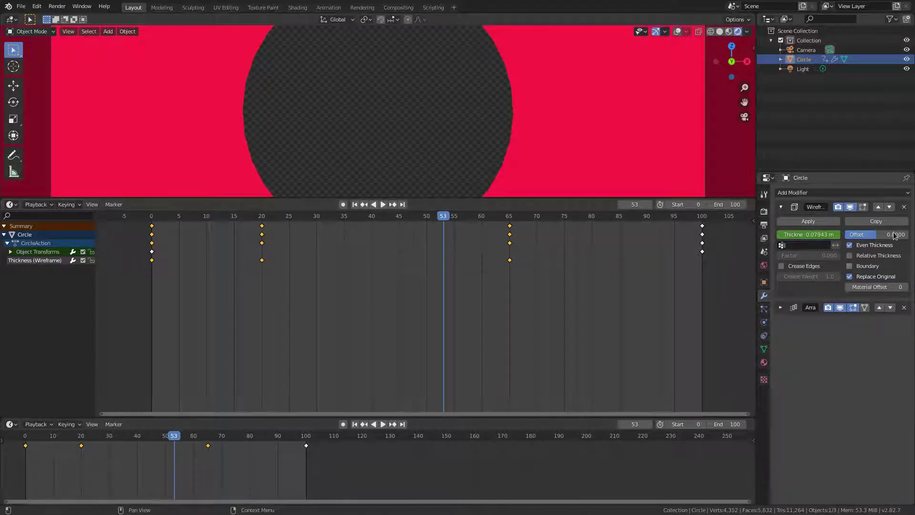
drag(145, 259, 548, 331)
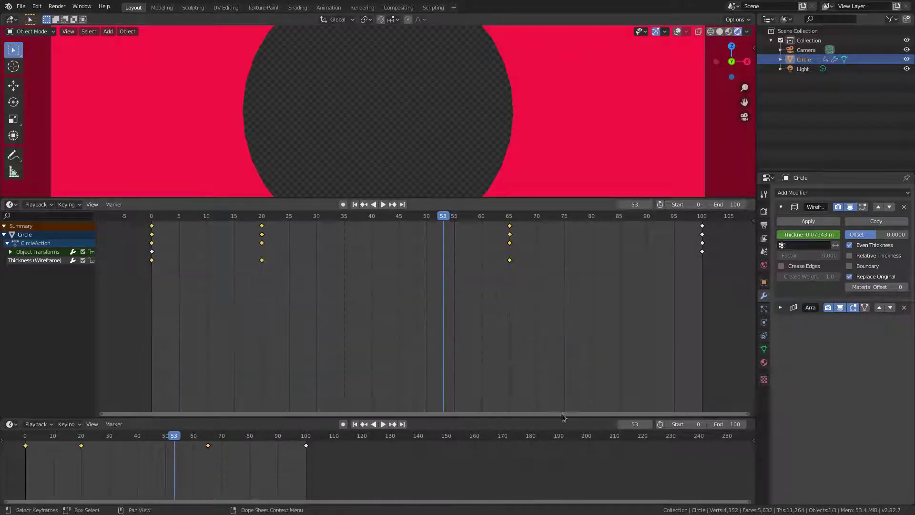
click(250, 300)
click(263, 260)
drag(262, 260, 651, 268)
drag(151, 263, 151, 263)
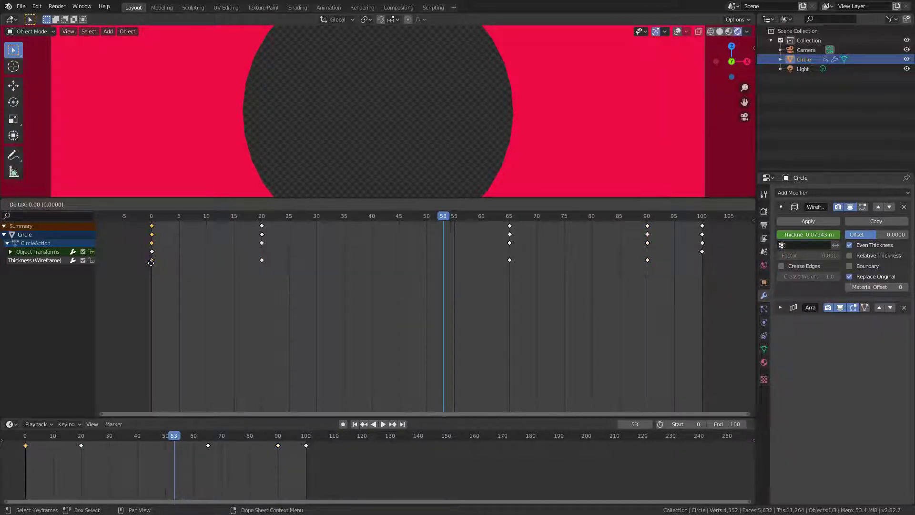
click(700, 273)
Step: Enlarge the 3D viewport and play and scrub the animation up to frame 100 to check the thickness fading out
key(space)
drag(515, 221, 631, 215)
key(space)
drag(523, 198, 496, 345)
click(382, 424)
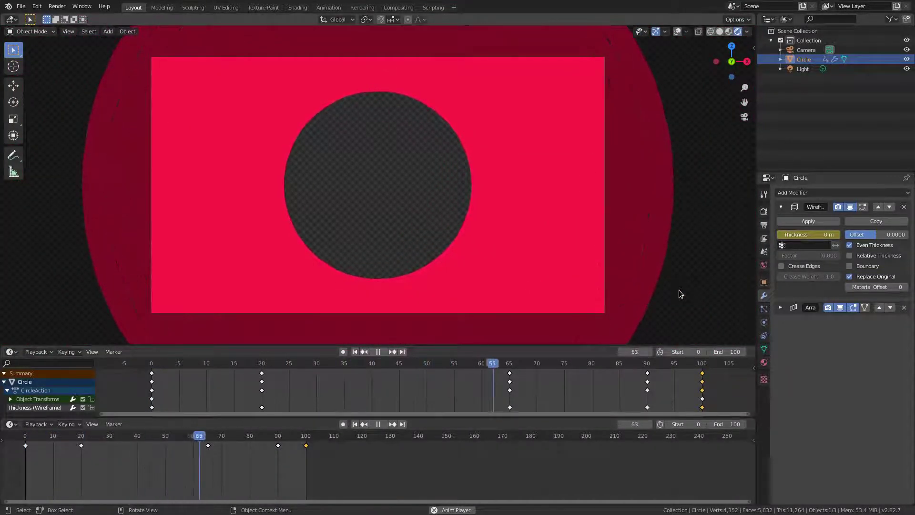
key(space)
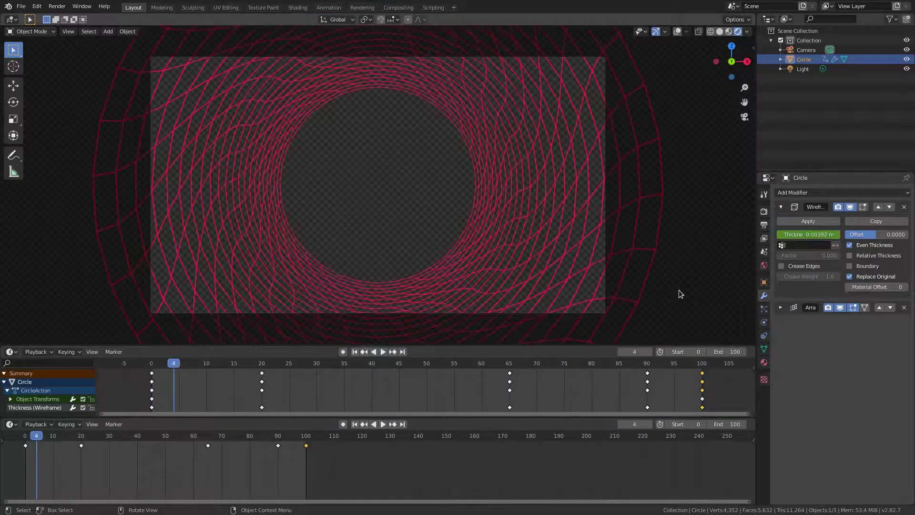
drag(651, 367, 702, 365)
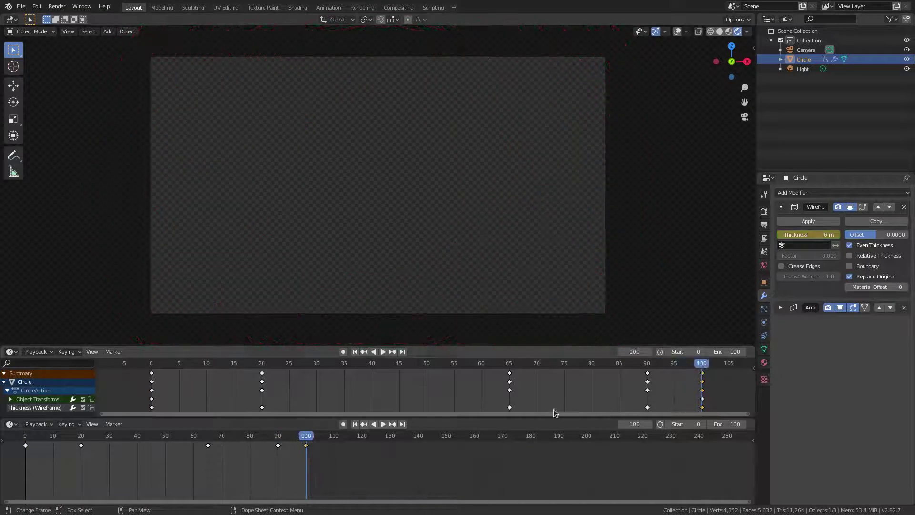
drag(277, 435, 197, 435)
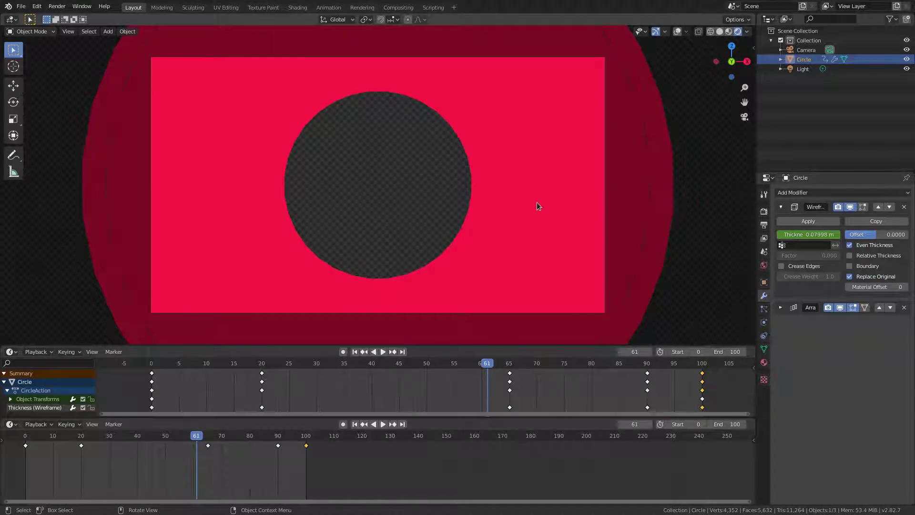
Step: Close the extra timeline area to restore the full 3D viewport, and inspect the circle's inner edge up close
drag(3, 364, 4, 369)
scroll(374, 303, up, 3)
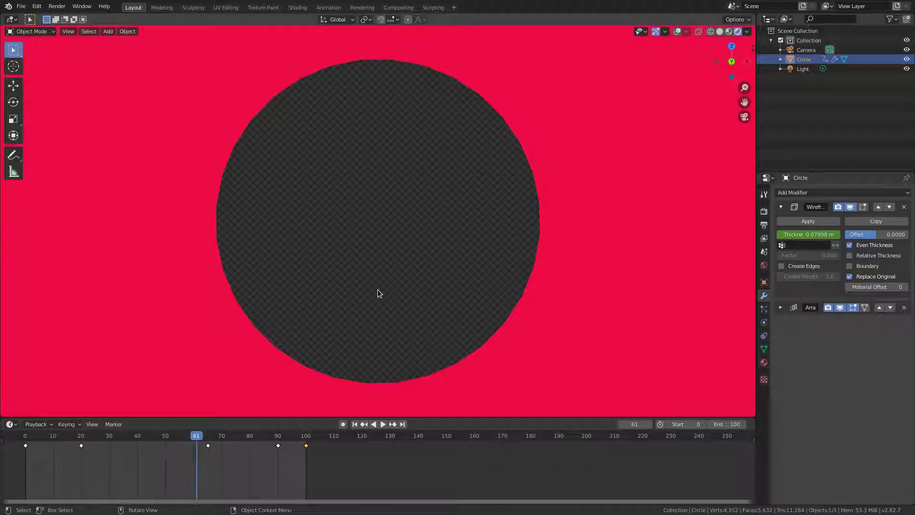
scroll(378, 291, down, 3)
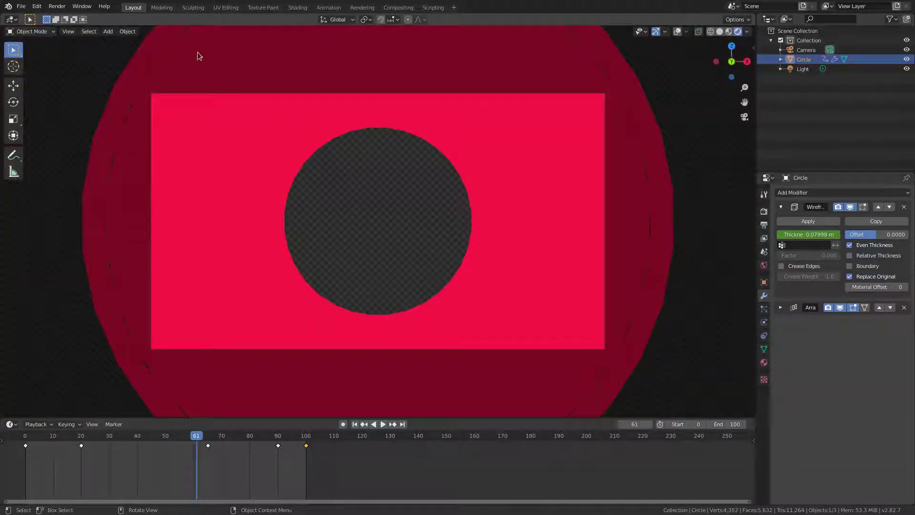
scroll(507, 291, up, 2)
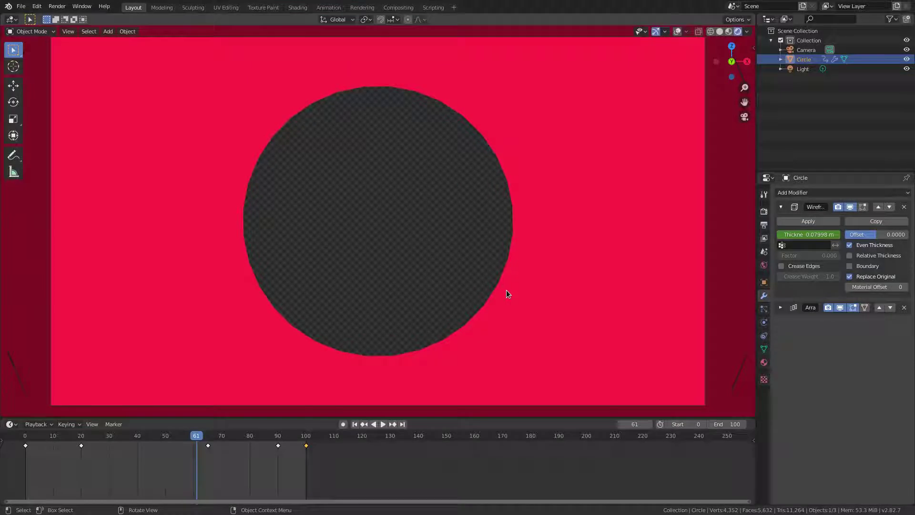
scroll(270, 105, up, 1)
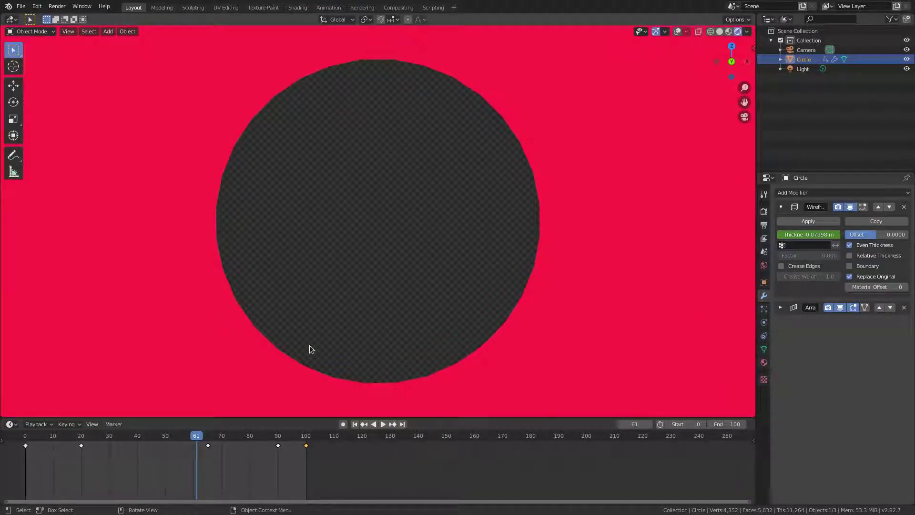
scroll(310, 350, down, 3)
Step: Scrub and play the early part of the animation to examine the mesh smoothness, stopping at frame 43
click(109, 438)
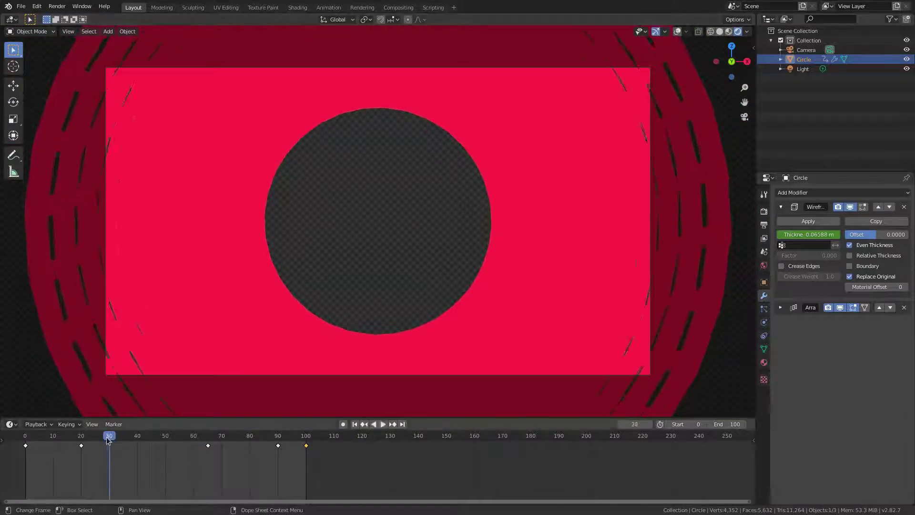
drag(108, 438, 41, 436)
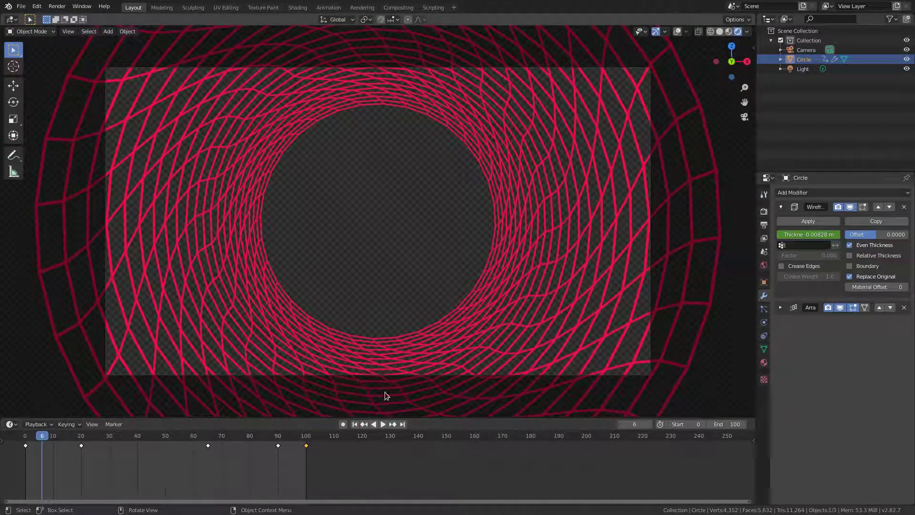
key(space)
drag(193, 438, 146, 437)
key(space)
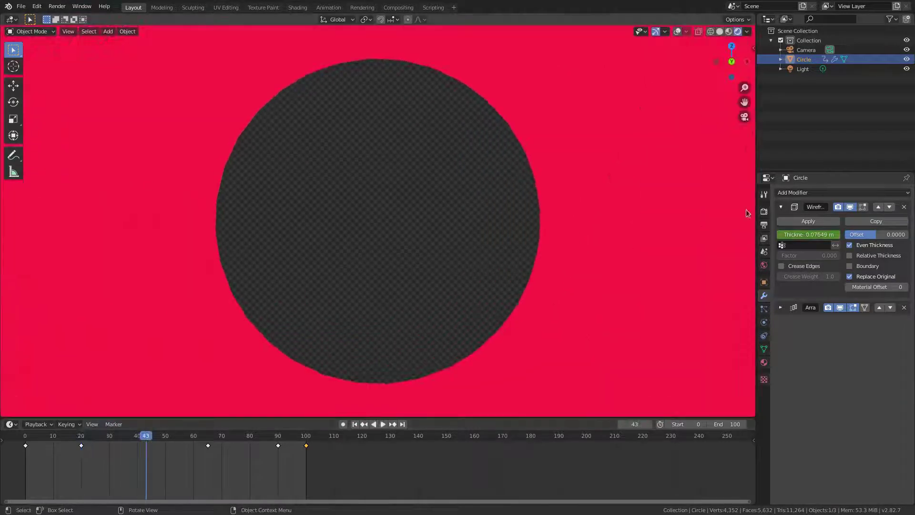
Step: Add a Subdivision Surface modifier to the circle
click(822, 193)
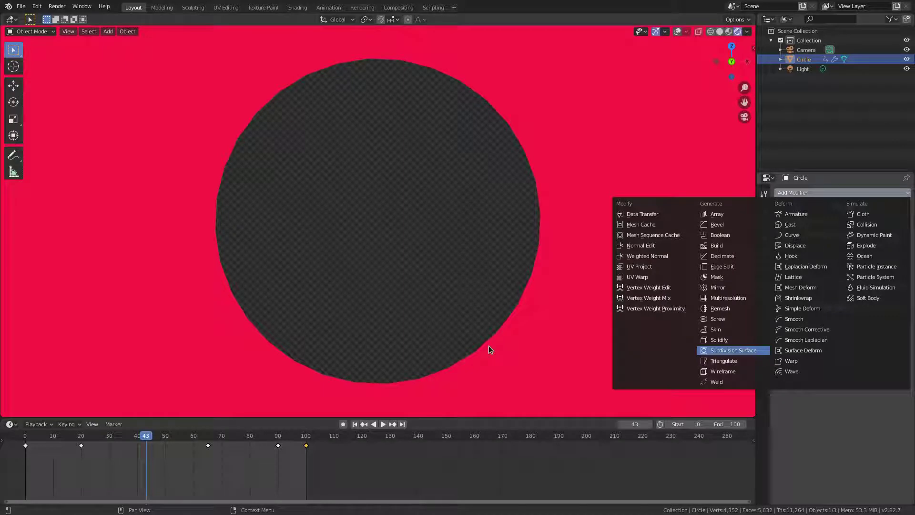
key(Return)
scroll(490, 349, down, 3)
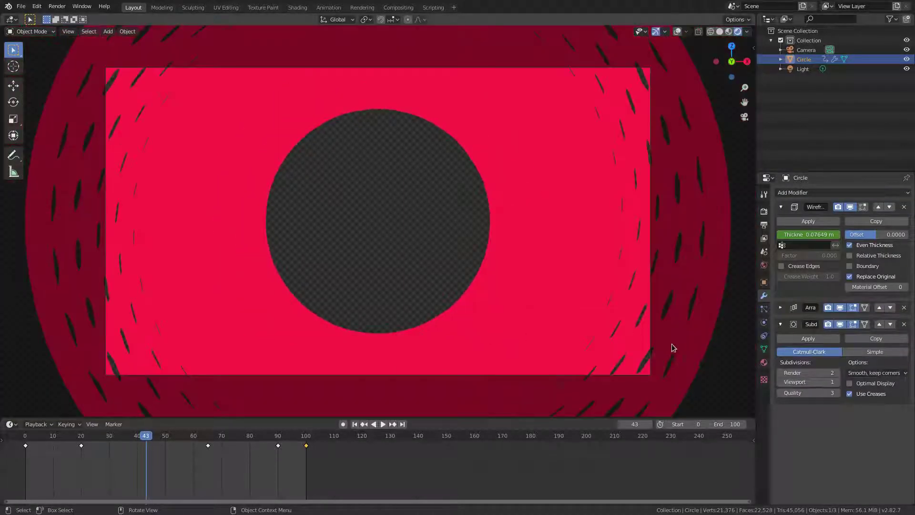
Step: Raise the Subdivision Surface viewport level to 2 and play the animation up to frame 74 to test it
click(837, 382)
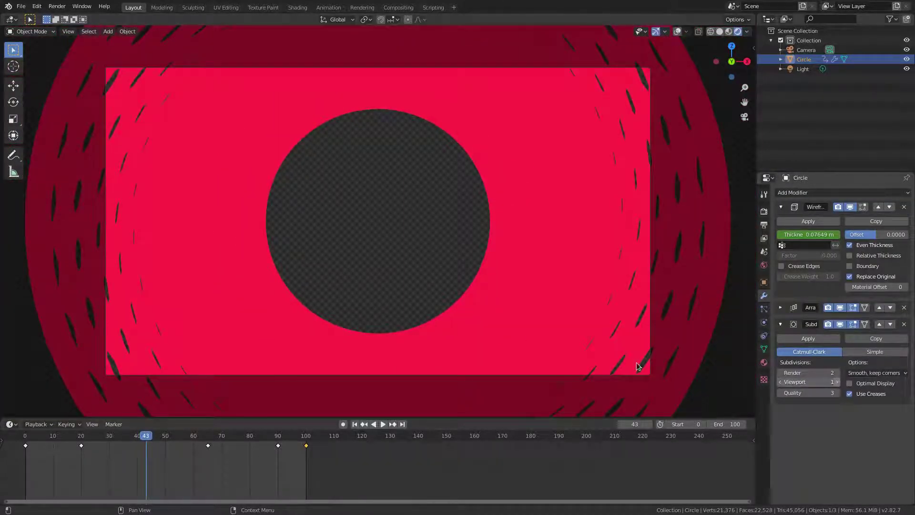
key(space)
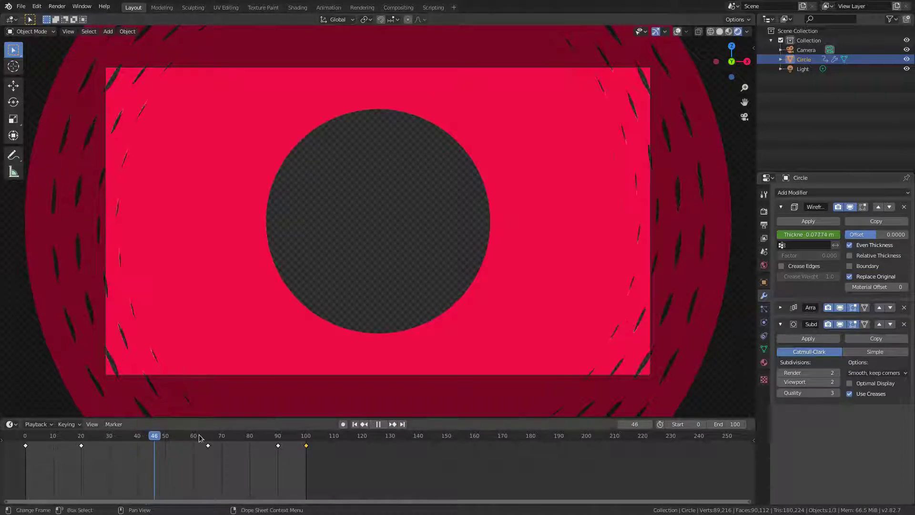
key(space)
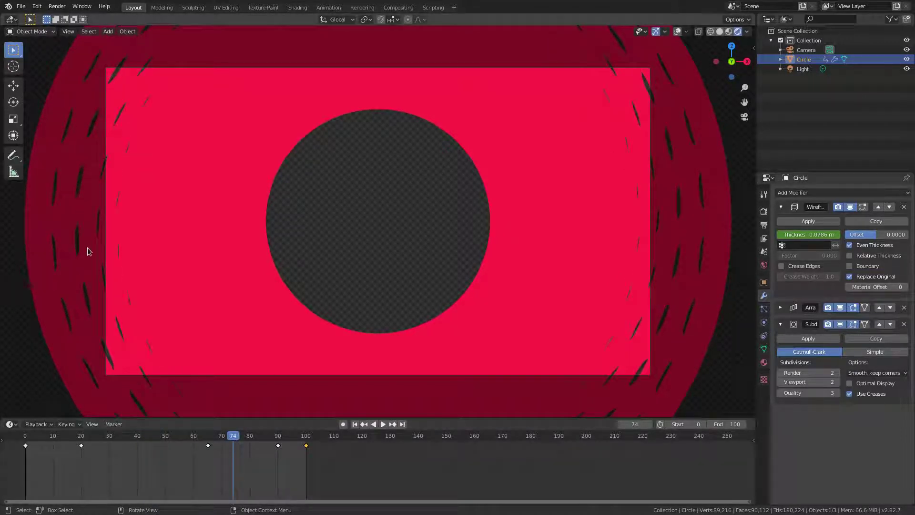
Step: Set both the viewport and render levels of the Subdivision Surface modifier to 1 and check the circle's edge
click(780, 382)
click(780, 373)
scroll(464, 305, up, 4)
scroll(596, 293, down, 5)
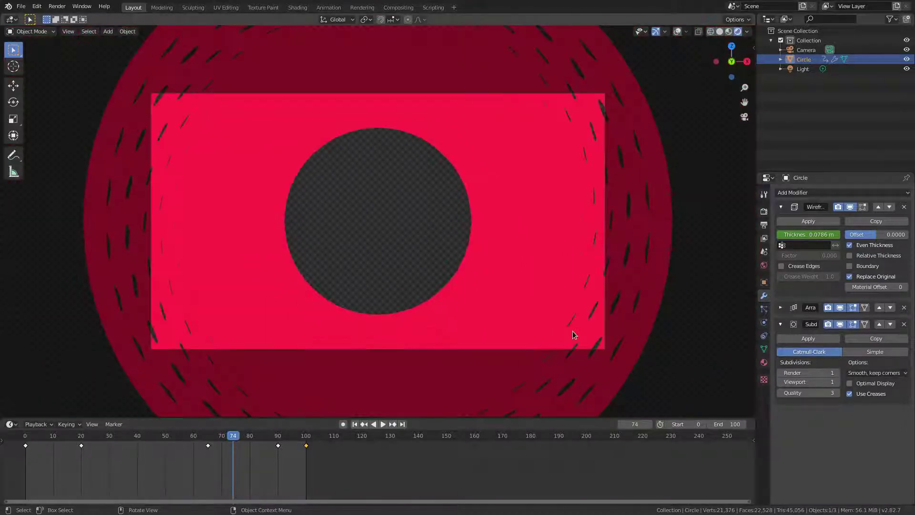
Step: At frame 64, set the circle's Wireframe thickness to 0.1 m and insert a keyframe for it
drag(214, 437, 205, 438)
drag(811, 234, 827, 234)
click(807, 235)
click(798, 235)
key(Return)
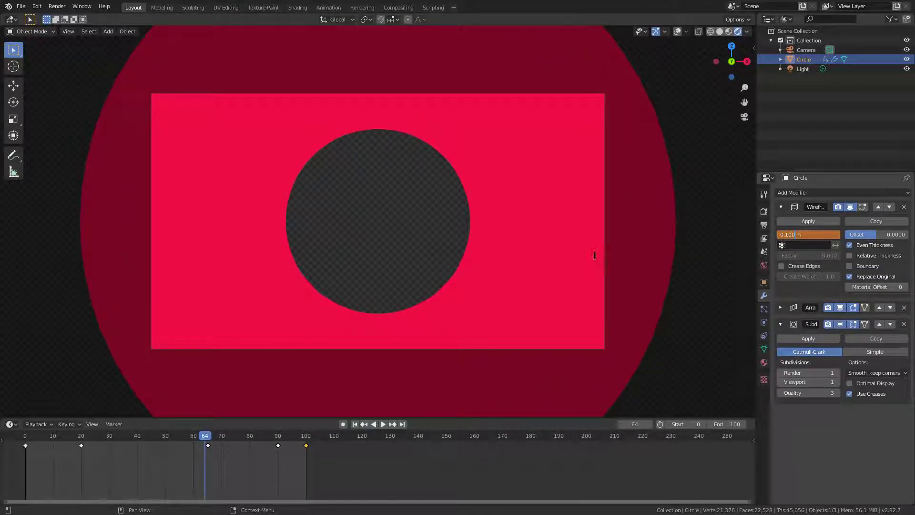
key(i)
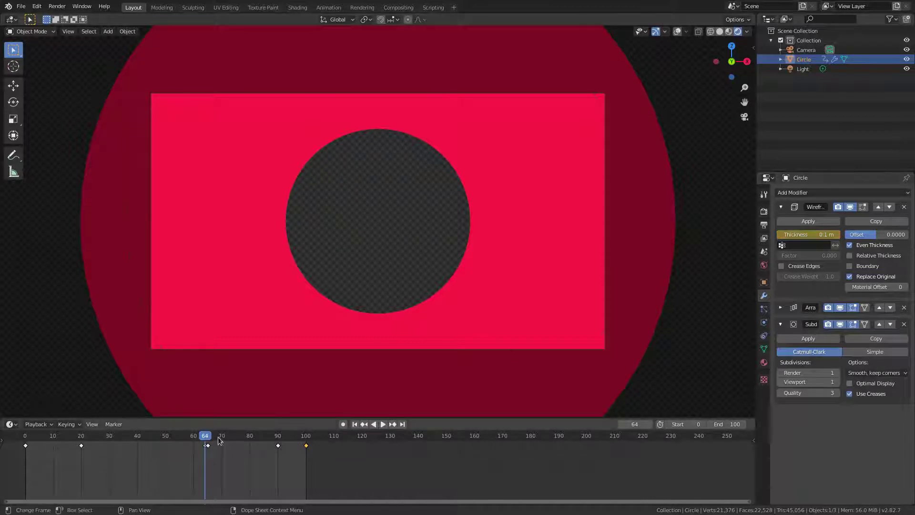
Step: Move the thickness keyframe from frame 64 onto the existing one at frame 65
scroll(205, 450, up, 2)
middle_drag(205, 452, 322, 452)
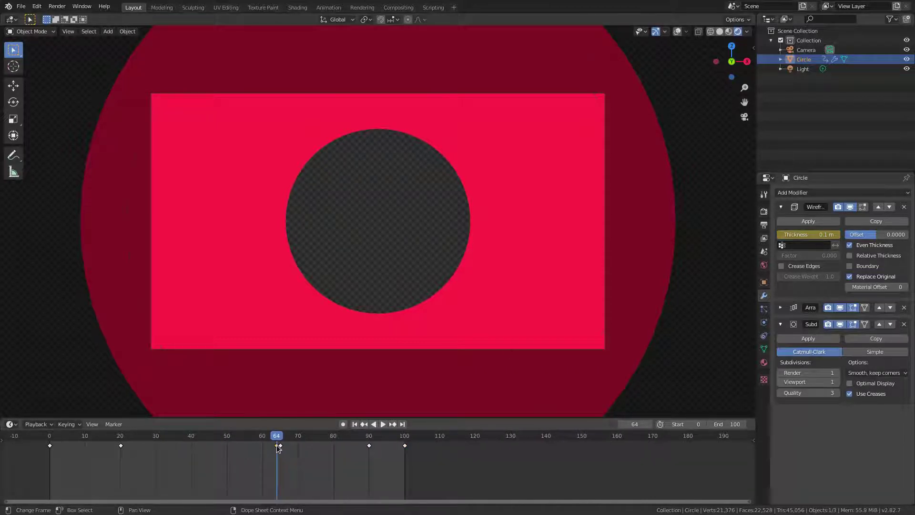
drag(277, 445, 280, 445)
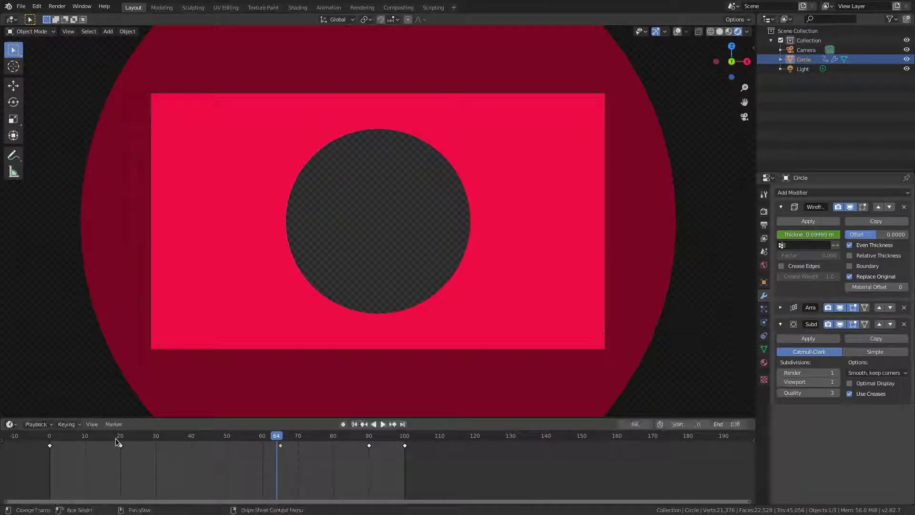
Step: Play the animation to test the keyframes and lower the Subdivision Surface quality to 1
click(116, 444)
key(space)
key(space)
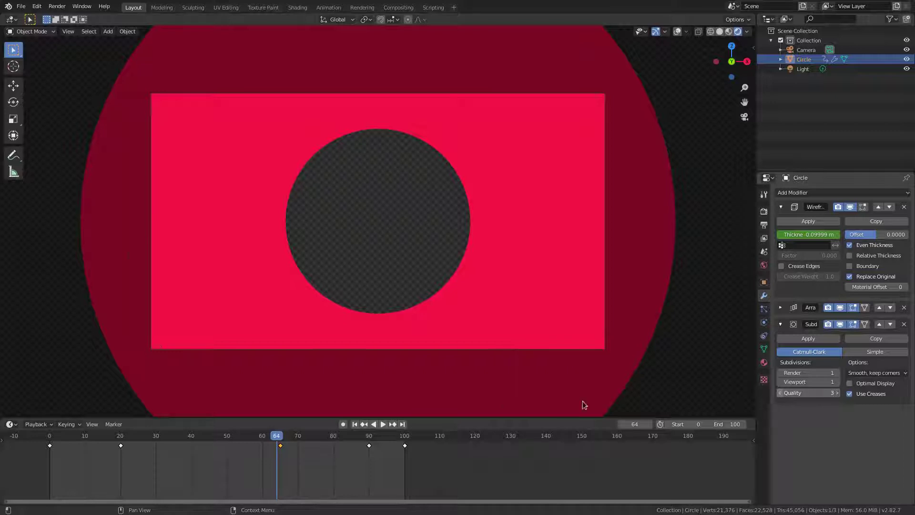
scroll(427, 376, up, 3)
scroll(427, 376, down, 2)
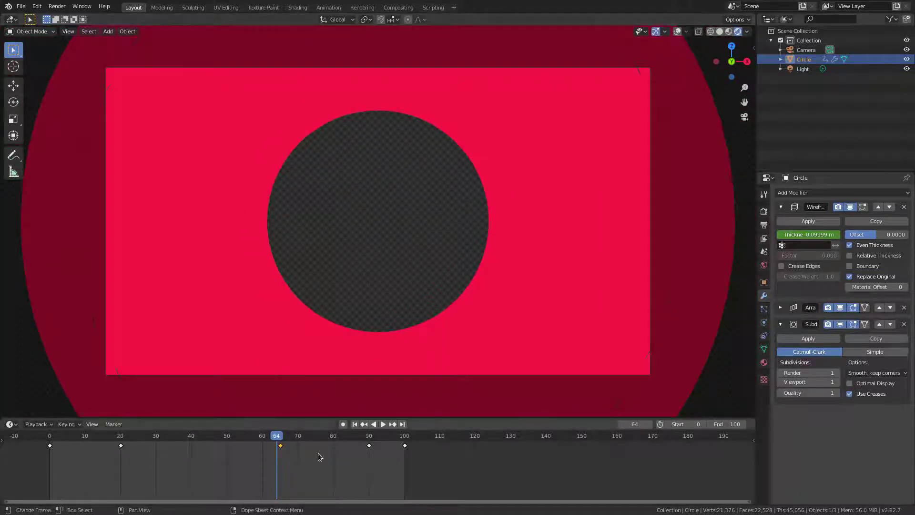
Step: At frame 65, raise the Wireframe thickness to 0.12 m and keyframe it
click(280, 442)
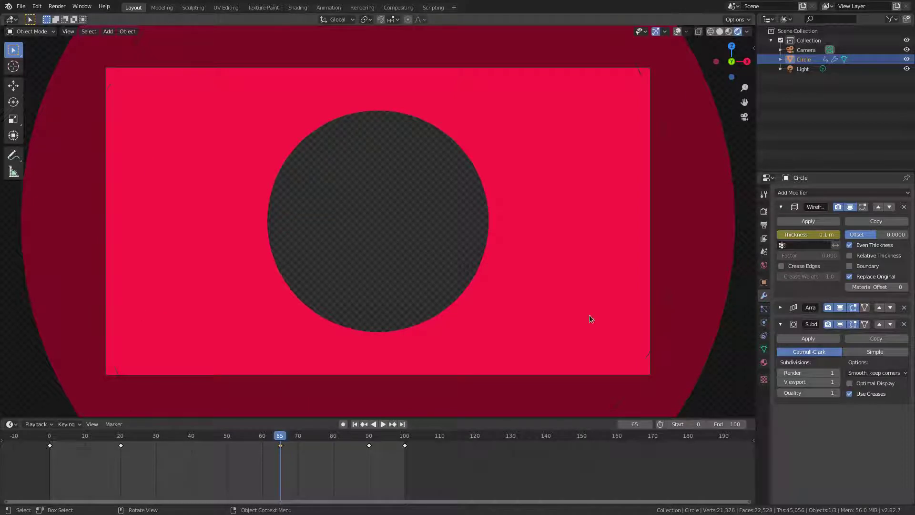
click(839, 236)
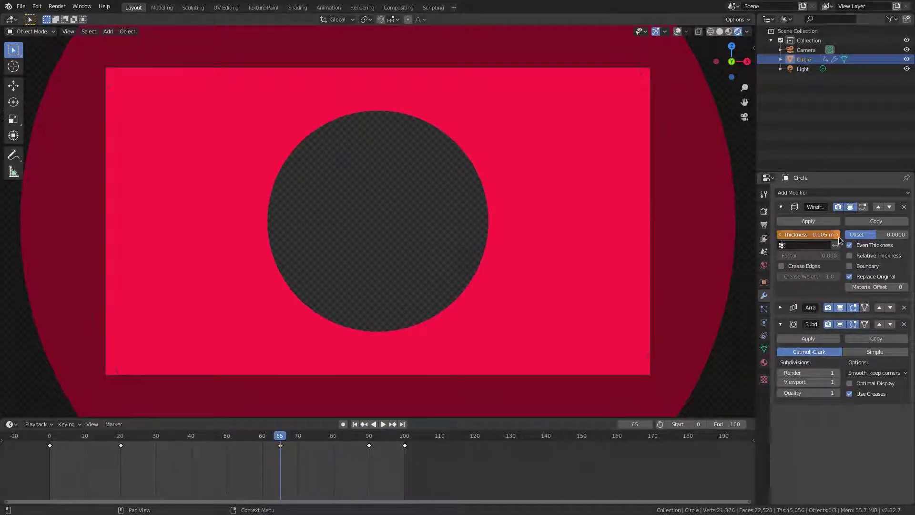
click(839, 238)
click(839, 237)
click(839, 237)
click(839, 237)
click(818, 236)
click(795, 235)
key(BackSpace)
text(2)
key(Return)
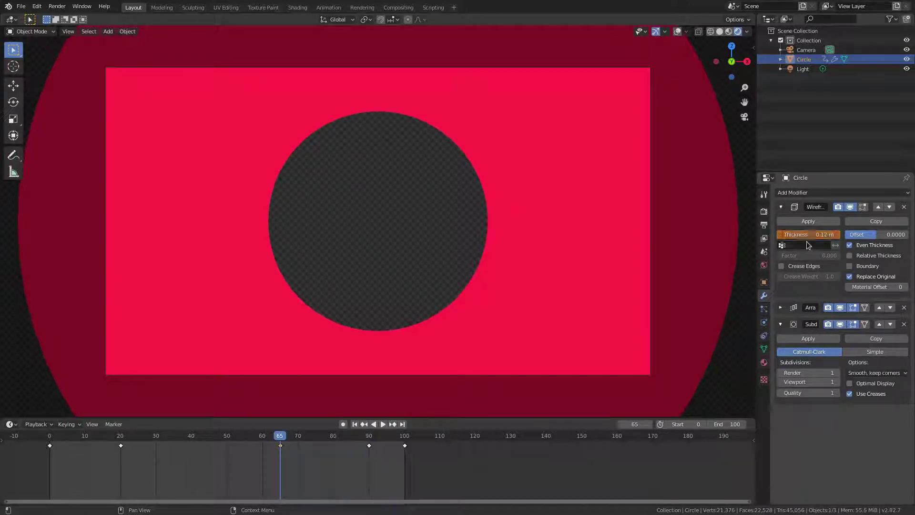
key(i)
Step: At frame 32, add a plane mesh and rotate it 90° about the X axis to face the camera
click(163, 460)
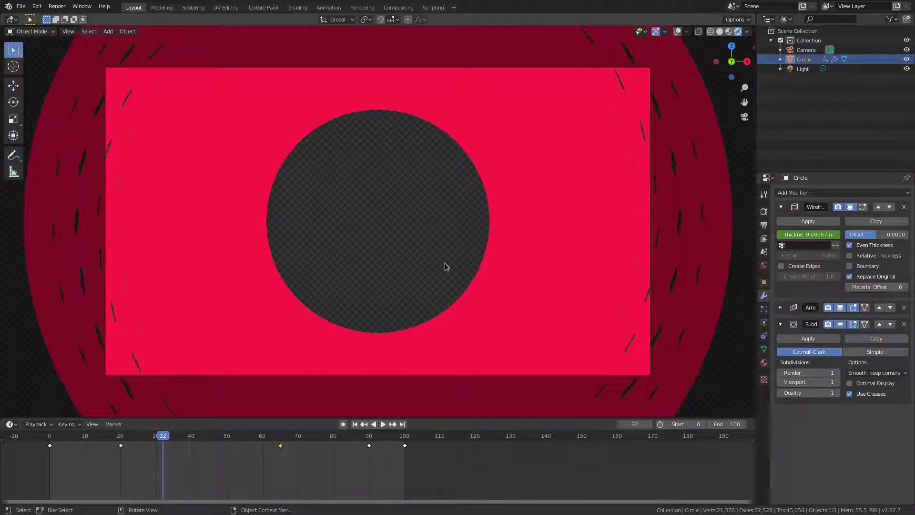
key(shift+a)
mouse_move(361, 171)
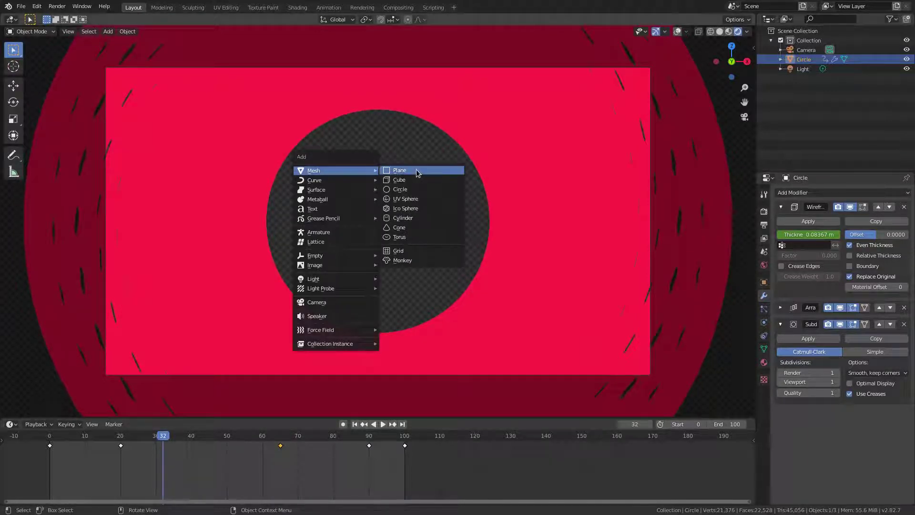
click(399, 171)
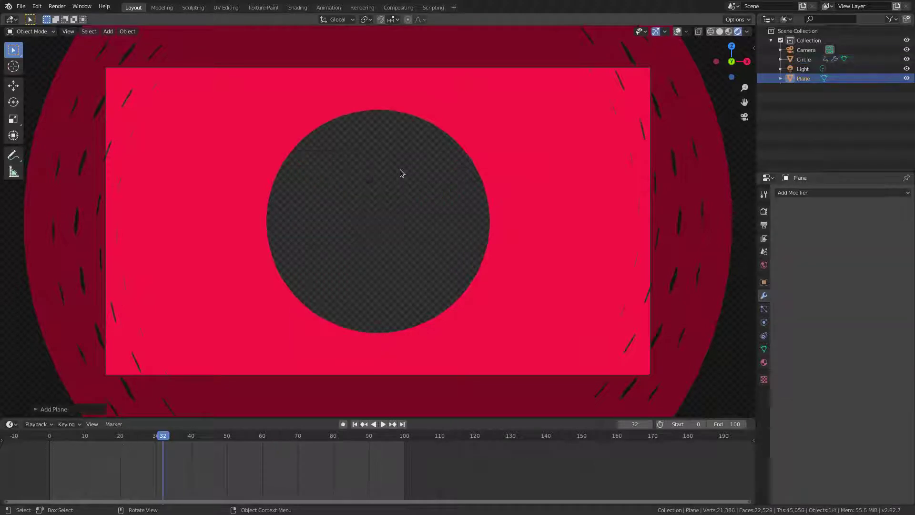
key(s)
text(90)
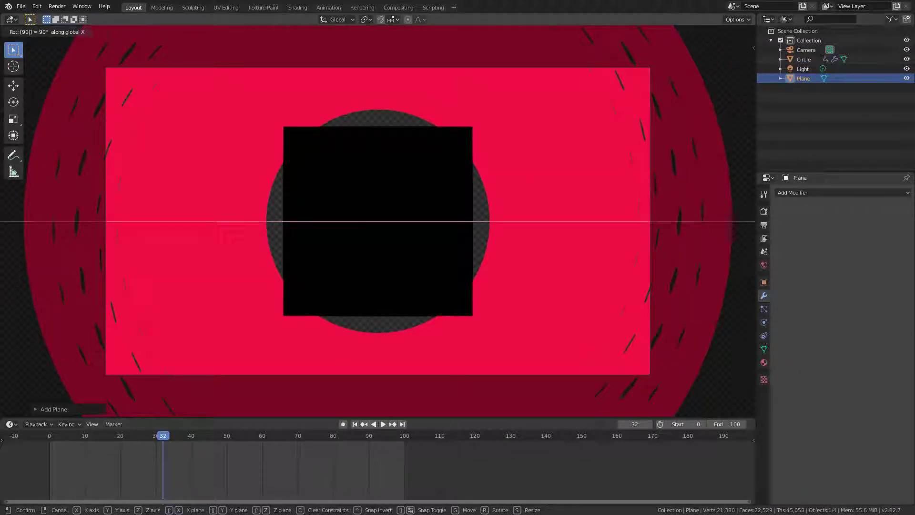
key(Return)
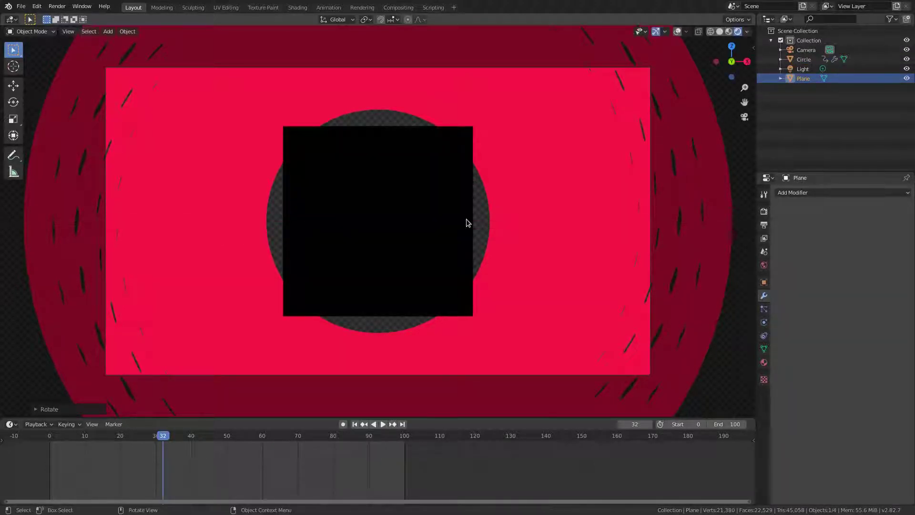
Step: Move the plane along the Y axis to beyond the far end of the tunnel and return to the camera view
middle_drag(474, 257, 417, 259)
key(g)
key(y)
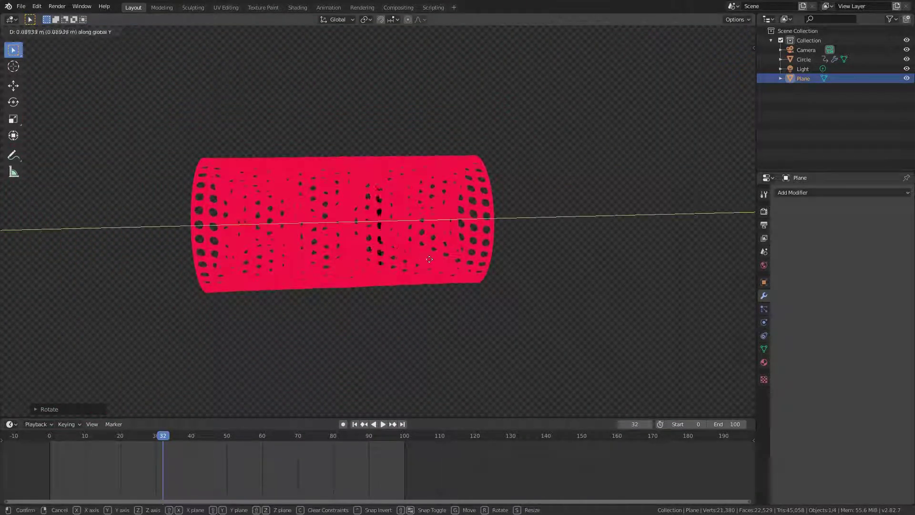
click(542, 249)
middle_drag(512, 248, 270, 259)
key(KP_0)
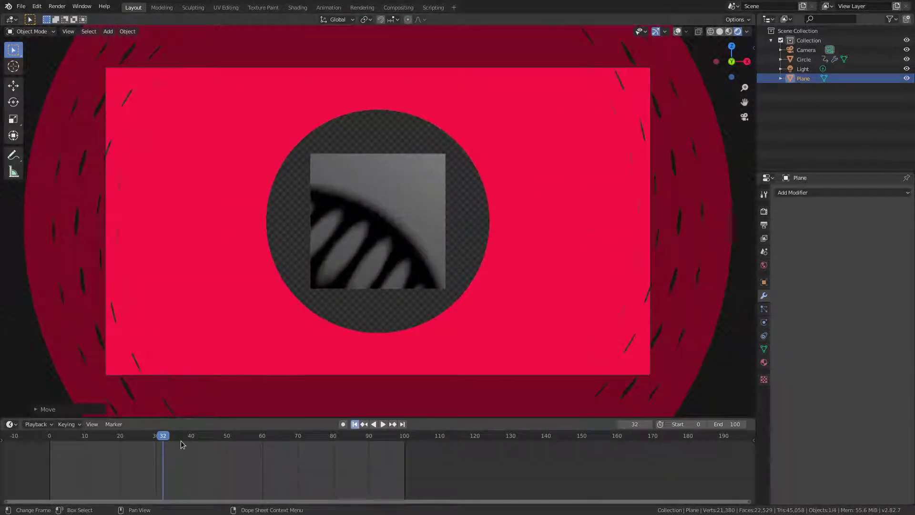
Step: Play the animation from frame 0 to about frame 28 to check the plane behind the tunnel
key(shift+Left)
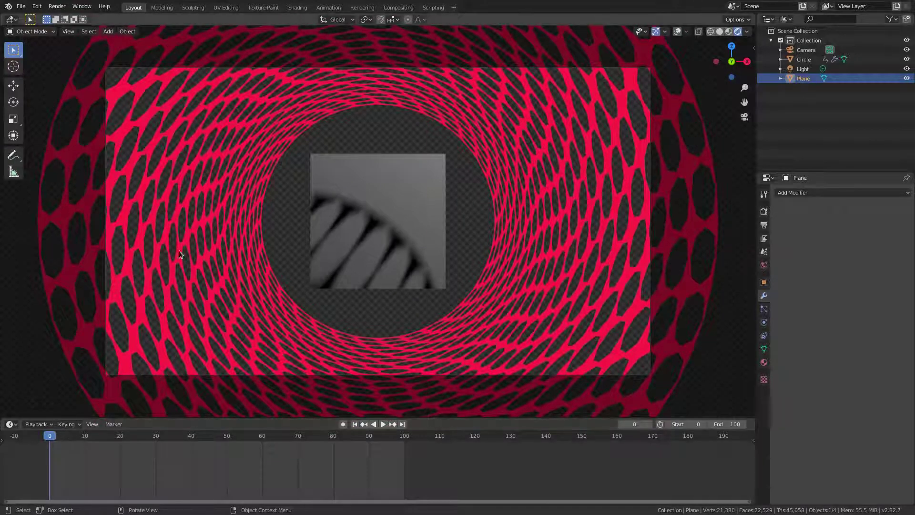
key(space)
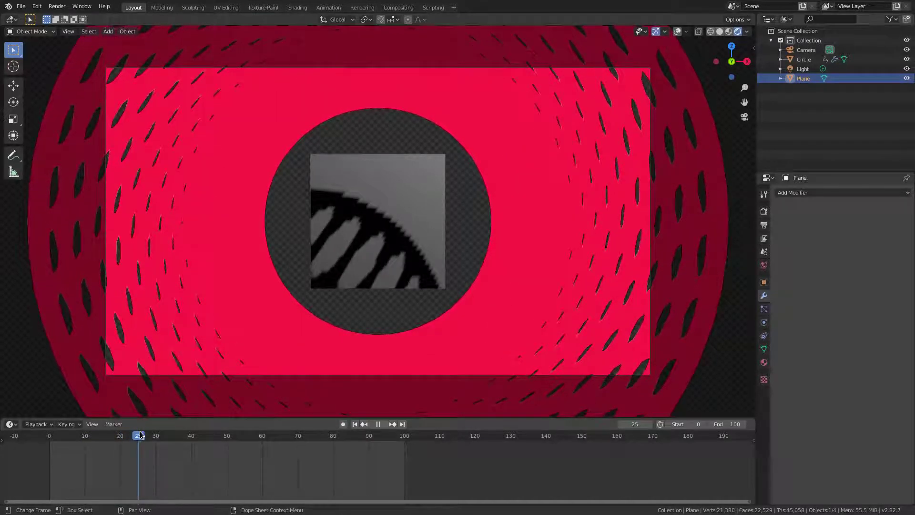
key(space)
Step: Compare the circle with its Subdivision Surface modifier hidden and shown in the viewport, playing the early frames up to frame 15
click(297, 359)
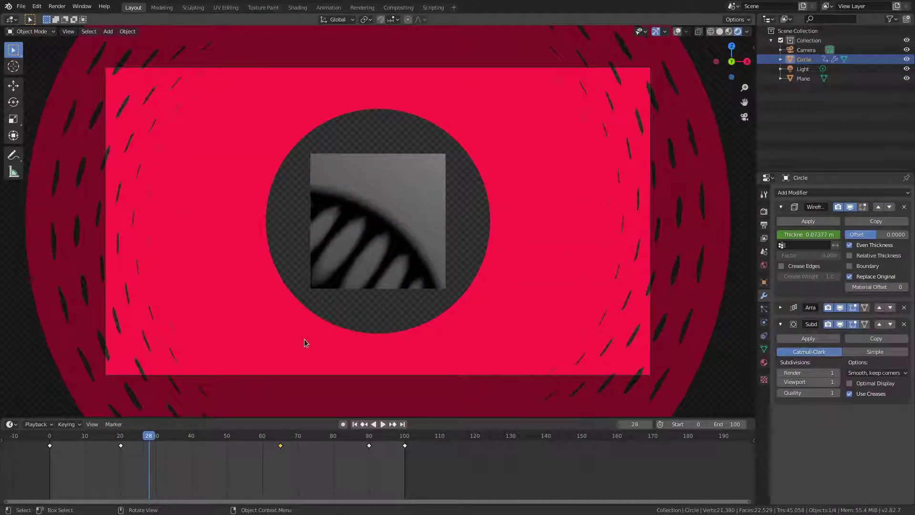
scroll(443, 282, up, 1)
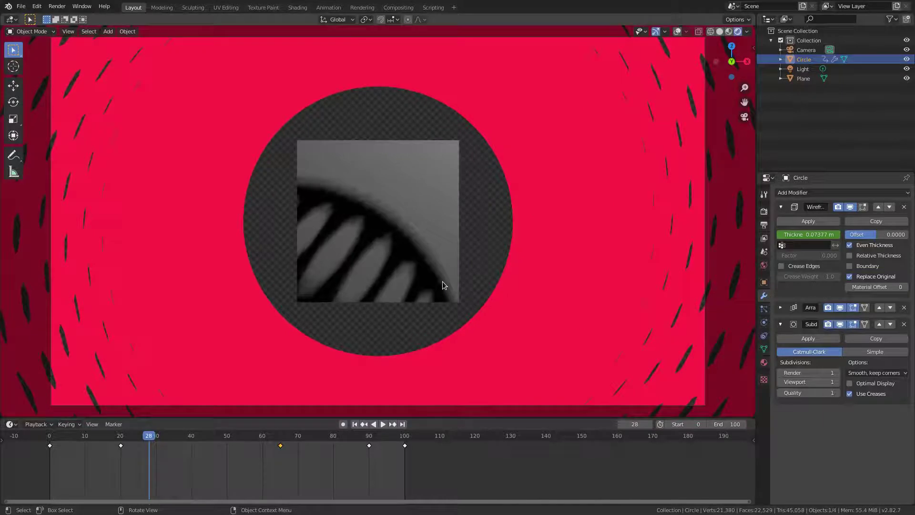
click(838, 325)
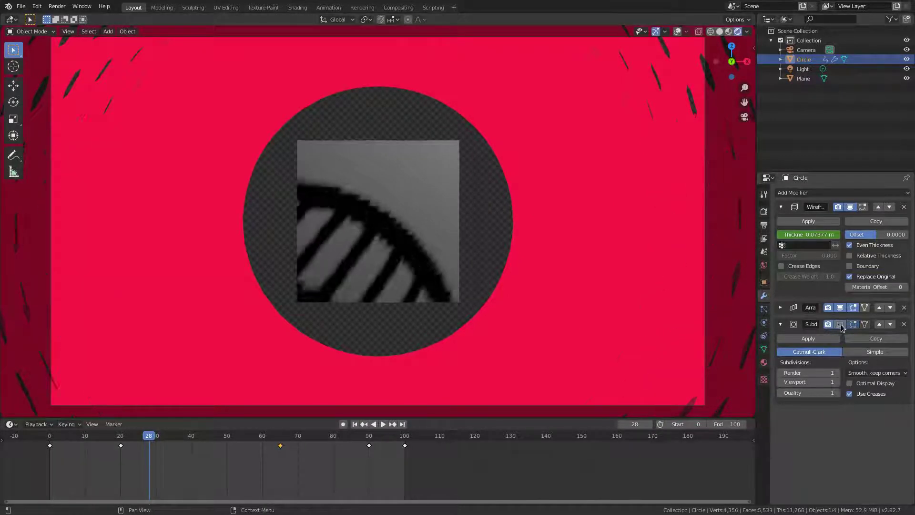
drag(89, 437, 74, 437)
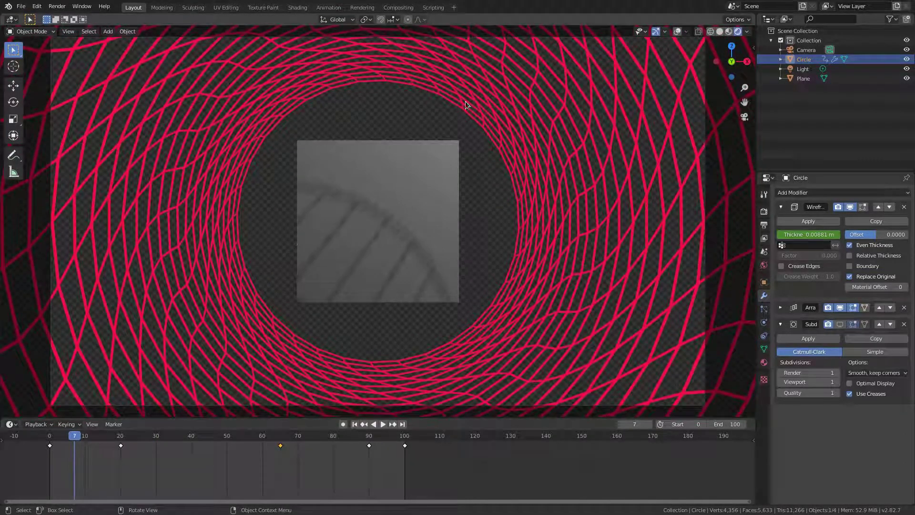
click(840, 324)
key(space)
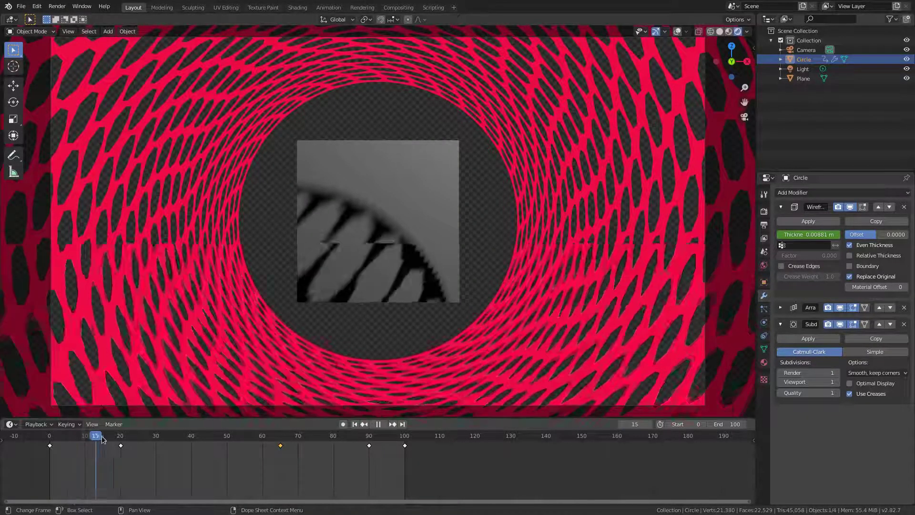
key(Escape)
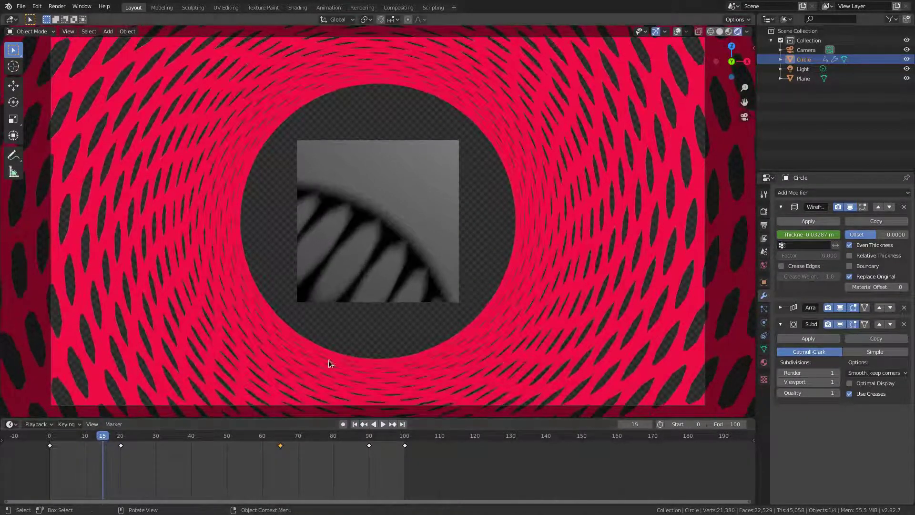
Step: Give the plane a new material with an Emission surface shader
click(400, 239)
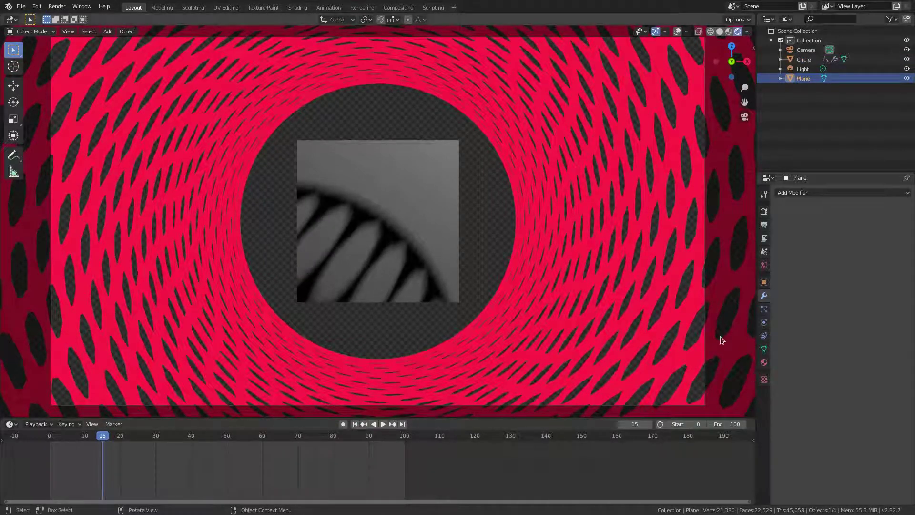
click(764, 362)
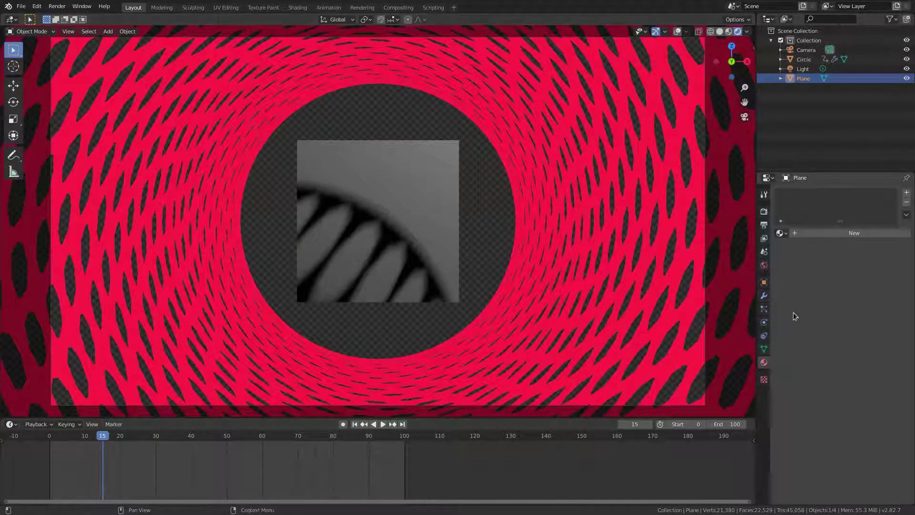
click(836, 233)
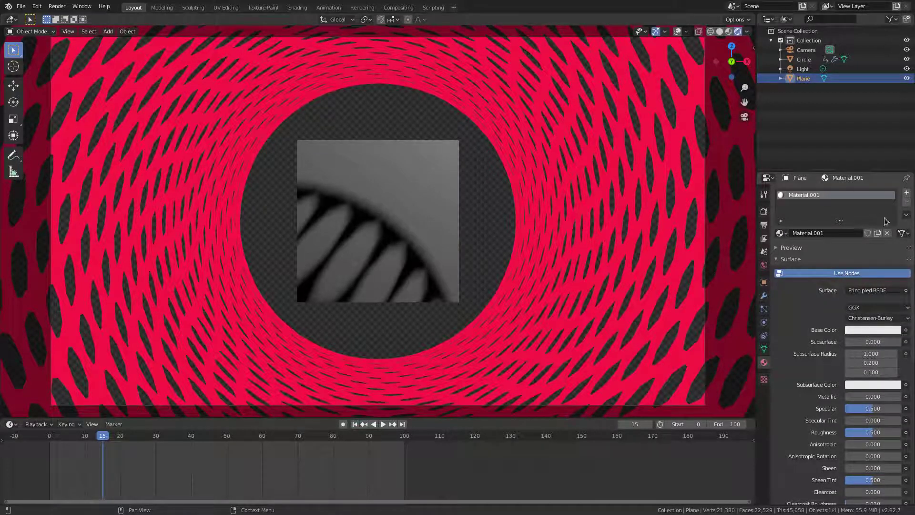
click(867, 331)
click(869, 290)
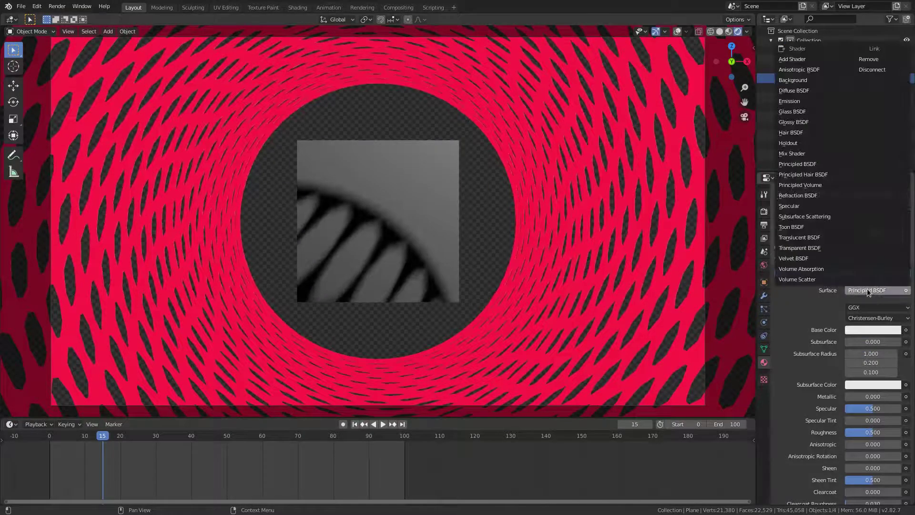
click(810, 102)
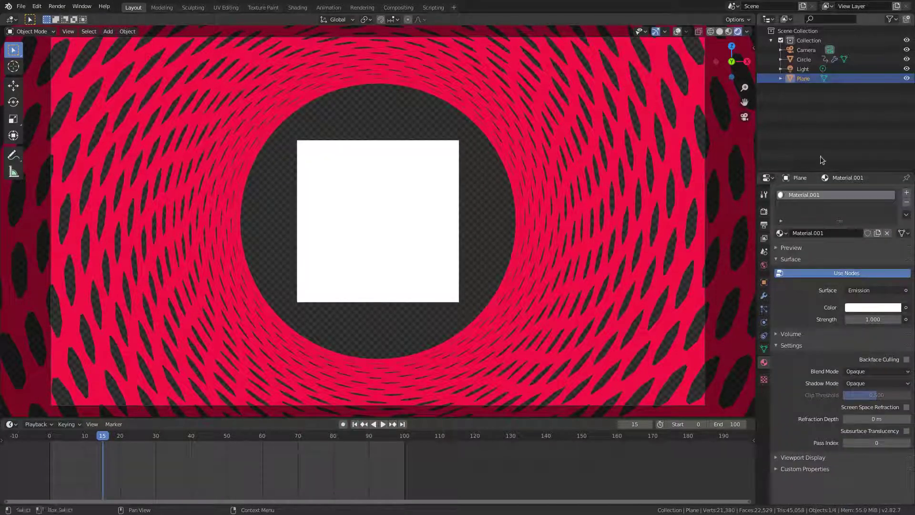
Step: Scale the plane up evenly until it fills the whole opening at the end of the tunnel
scroll(473, 296, down, 2)
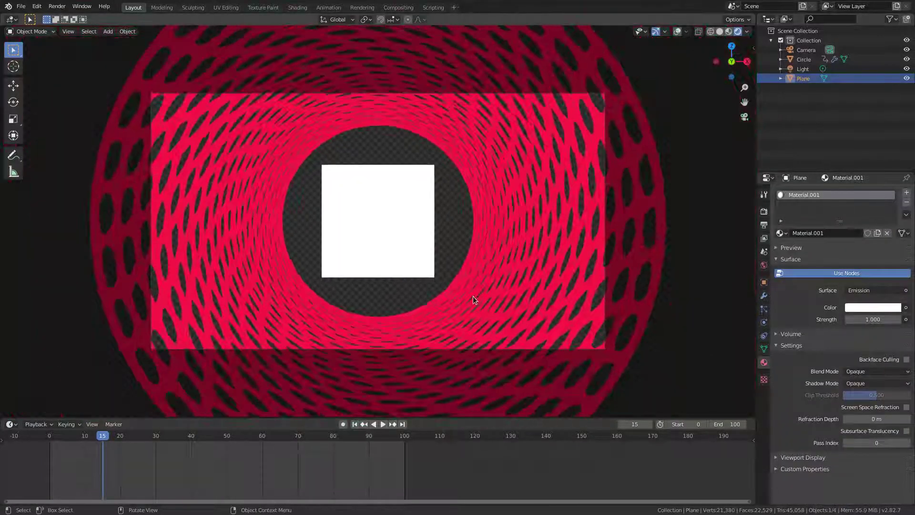
key(s)
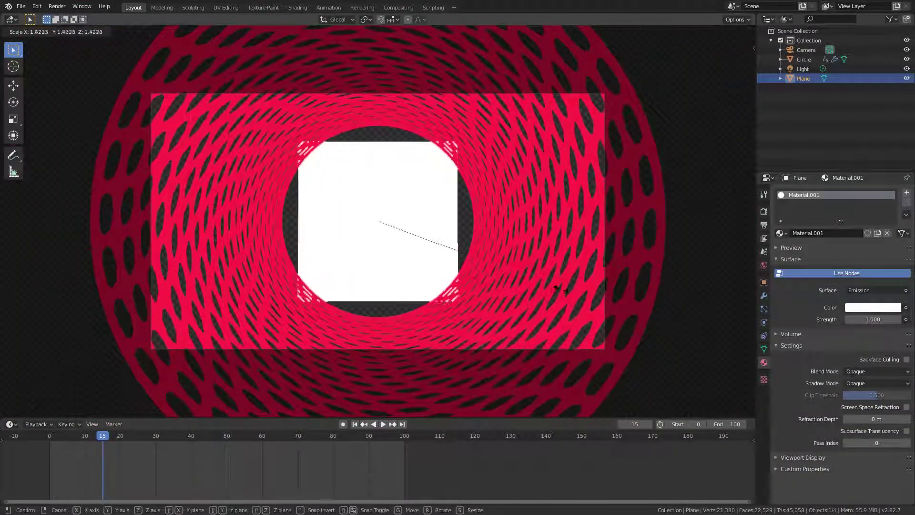
click(617, 288)
scroll(366, 220, up, 3)
scroll(451, 366, down, 3)
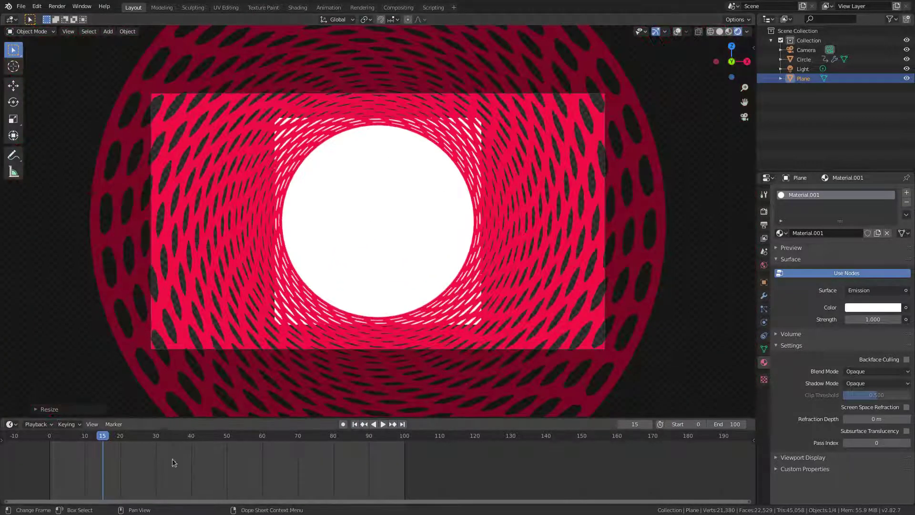
Step: Check the tunnel opening at frame 50, insert a keyframe for the plane there, and move to frame 60
drag(160, 436, 227, 437)
scroll(370, 353, up, 3)
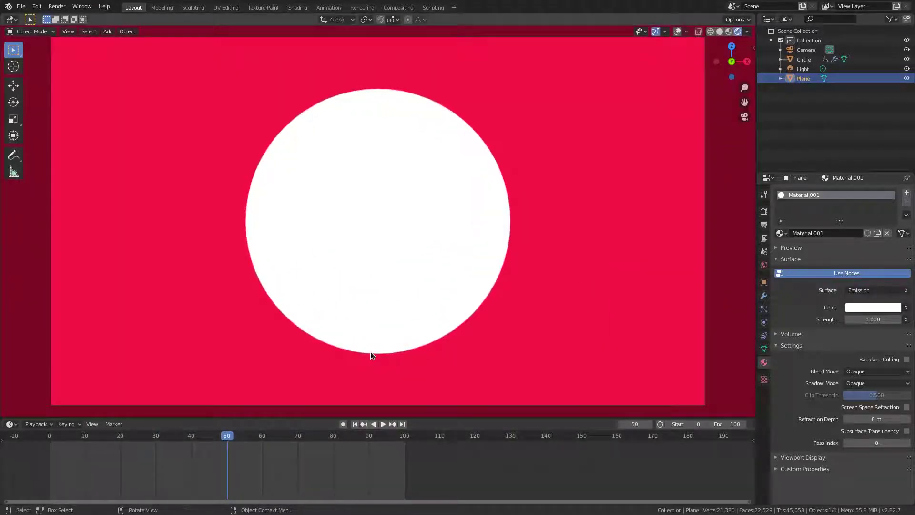
scroll(370, 356, down, 3)
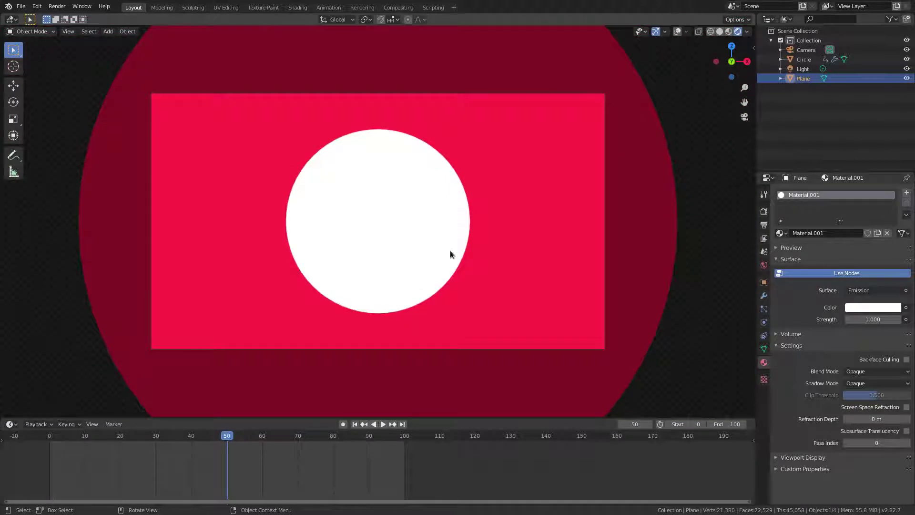
key(i)
click(448, 241)
click(263, 442)
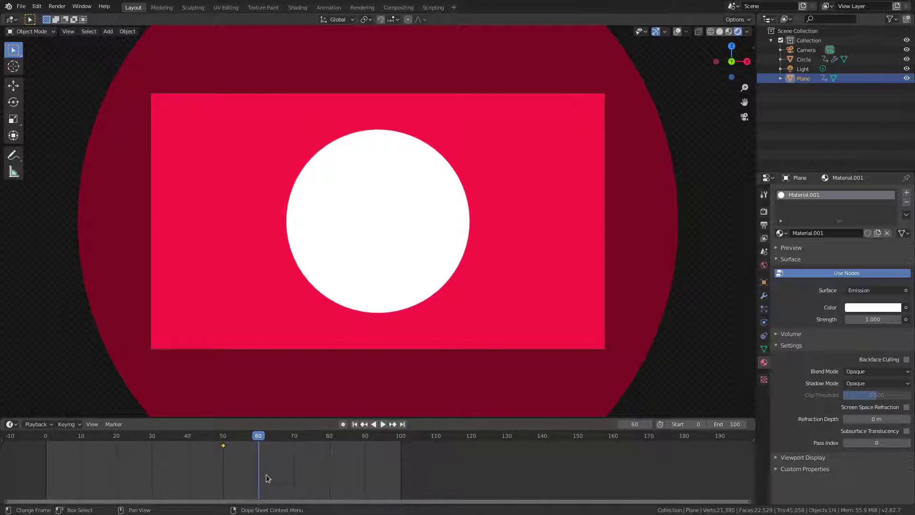
Step: Insert keyframes for the plane covering the opening at frame 60 and at frame 80
scroll(265, 473, up, 2)
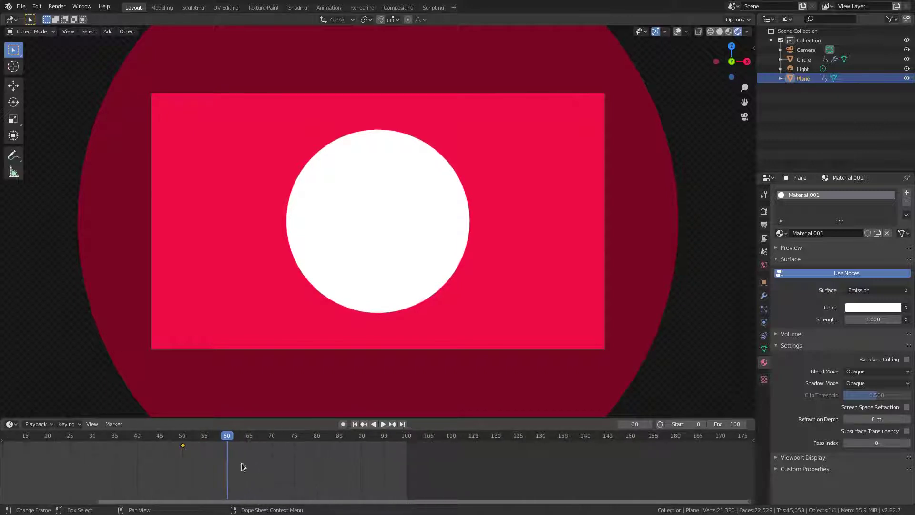
key(i)
click(452, 238)
click(318, 438)
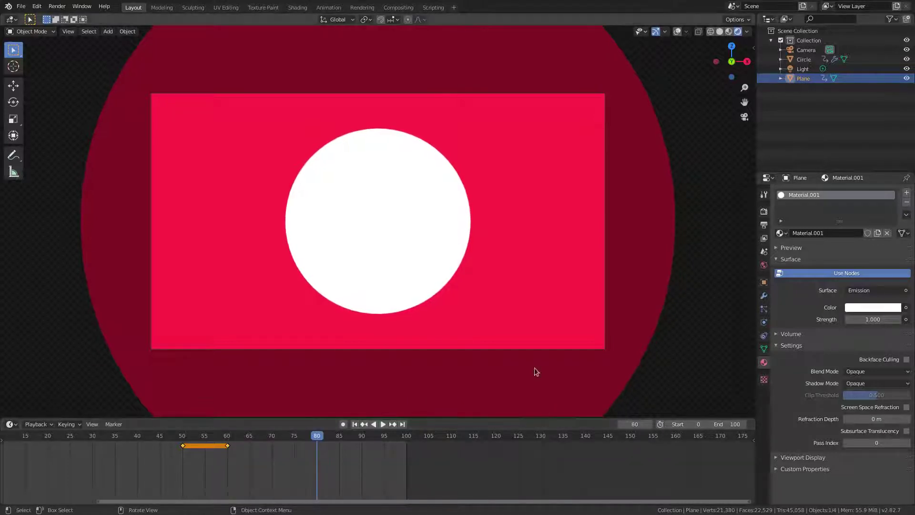
key(i)
click(504, 219)
Step: At frame 50, move the plane about 3.5 m along negative X, clear of the opening, and insert a keyframe
key(space)
click(183, 438)
key(space)
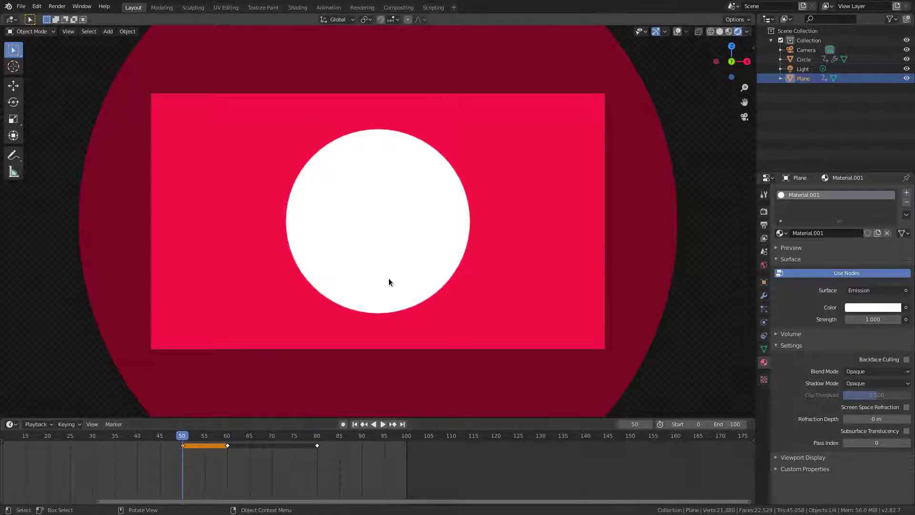
key(g)
key(x)
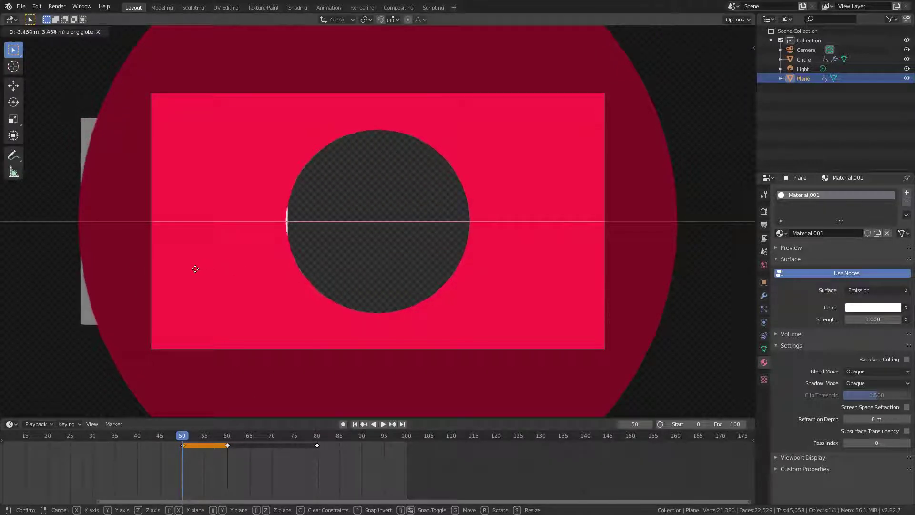
click(186, 268)
key(i)
click(434, 161)
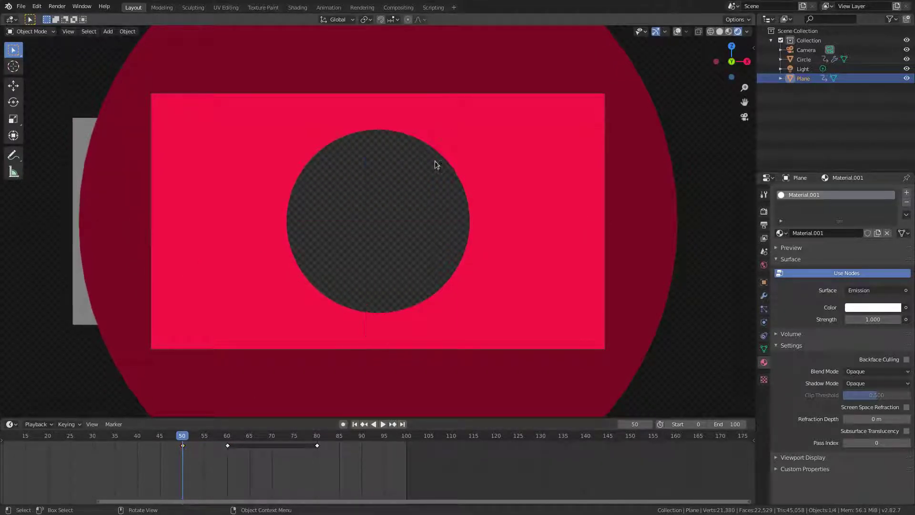
Step: At frame 60, move the plane slightly along negative X so it leaves a sliver uncovered, and insert a Location keyframe
key(space)
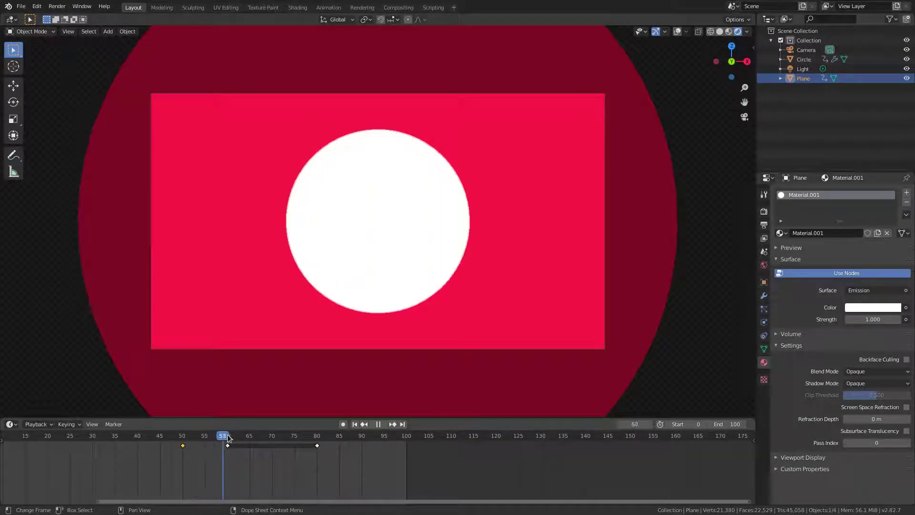
key(space)
key(g)
key(x)
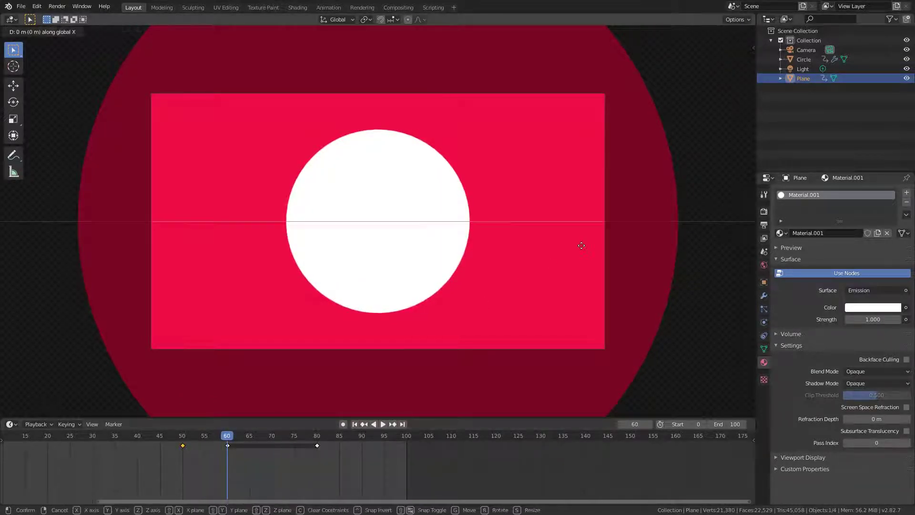
click(544, 246)
key(i)
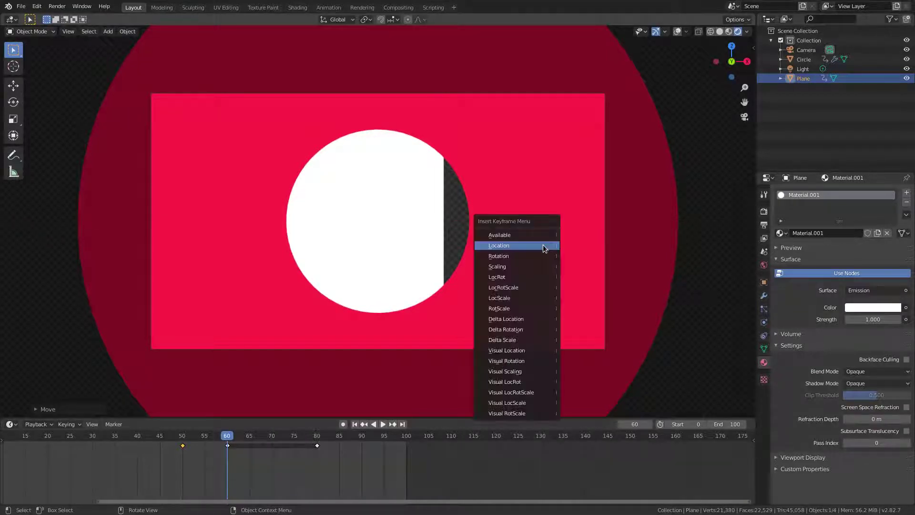
click(544, 245)
Step: Check the plane at frame 80 and play the animation from the start to review its movement
click(318, 437)
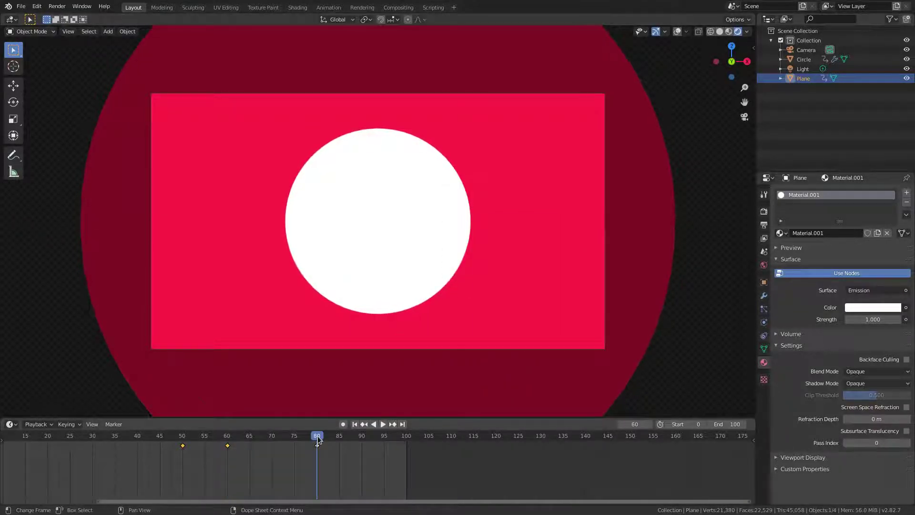
click(354, 424)
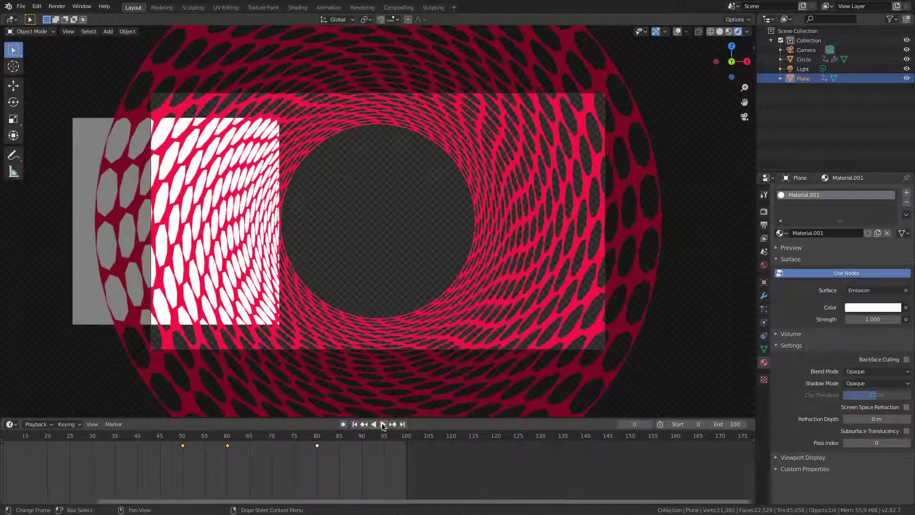
click(383, 424)
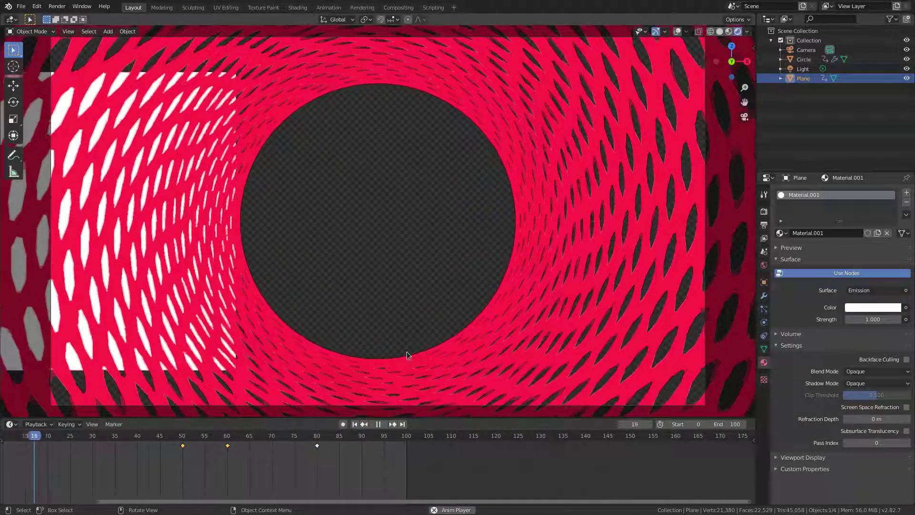
key(space)
Step: Hide the circle's Subdivision Surface modifier in the viewport and play the animation from the start
click(621, 316)
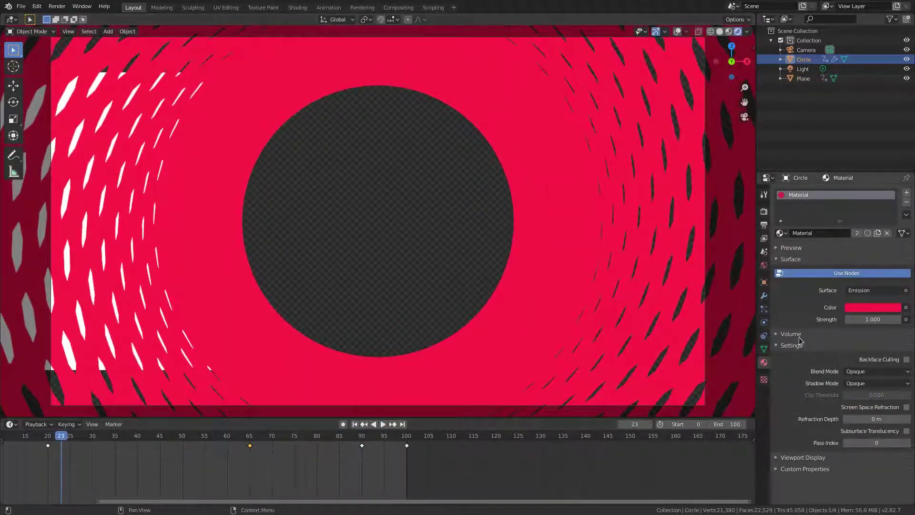
click(764, 296)
click(839, 324)
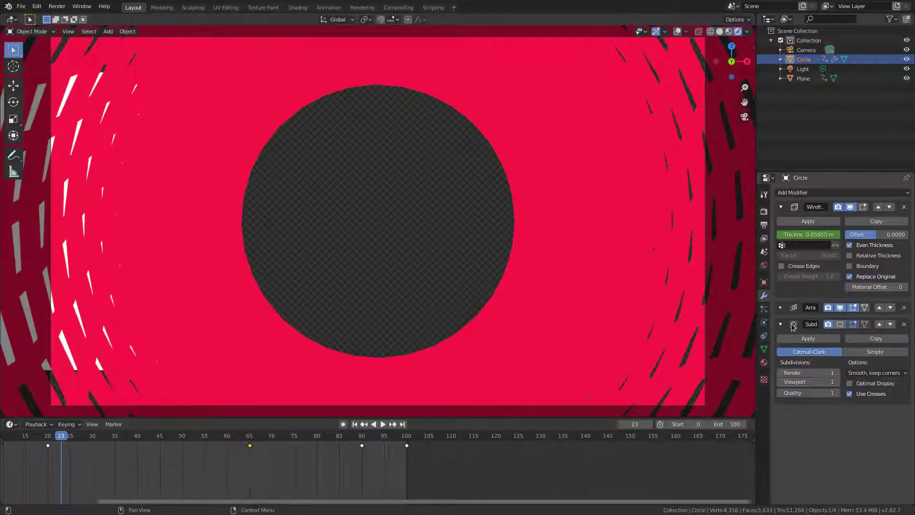
click(355, 424)
click(384, 425)
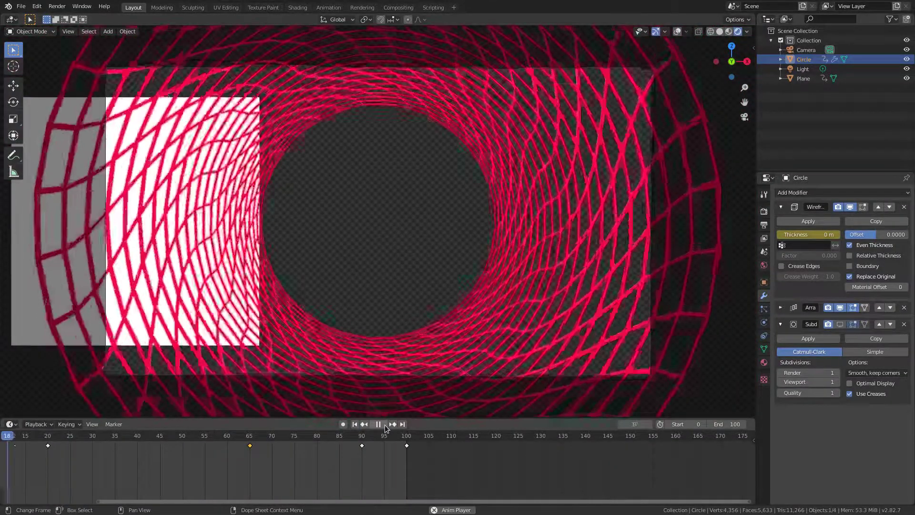
click(384, 425)
Step: At frame 49, move the plane along negative X past the tunnel's outer edge and insert a Location keyframe
click(54, 405)
scroll(91, 461, down, 2)
middle_drag(92, 463, 294, 465)
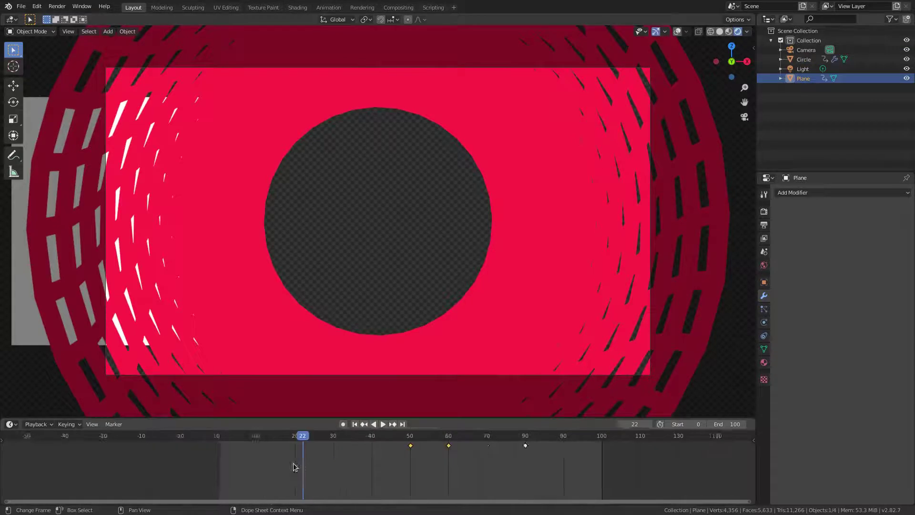
scroll(306, 462, up, 3)
drag(413, 437, 419, 437)
key(Left)
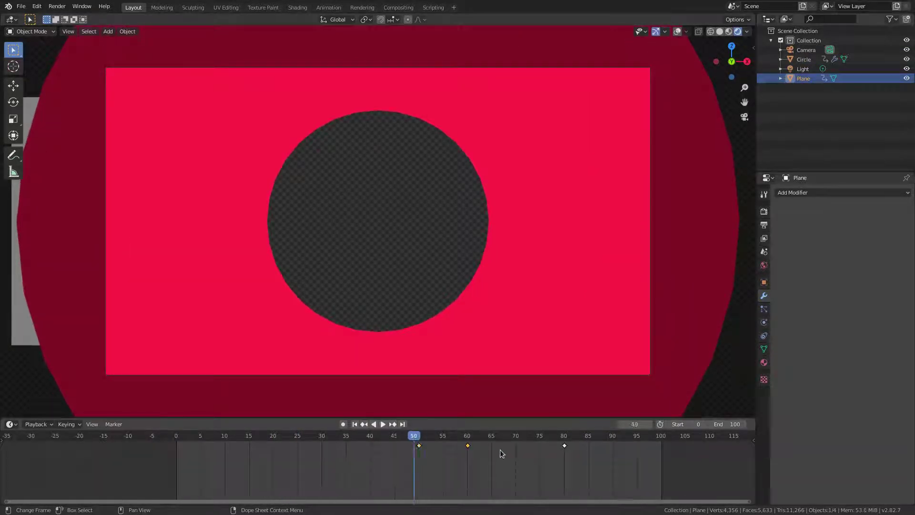
scroll(367, 240, down, 2)
key(g)
key(x)
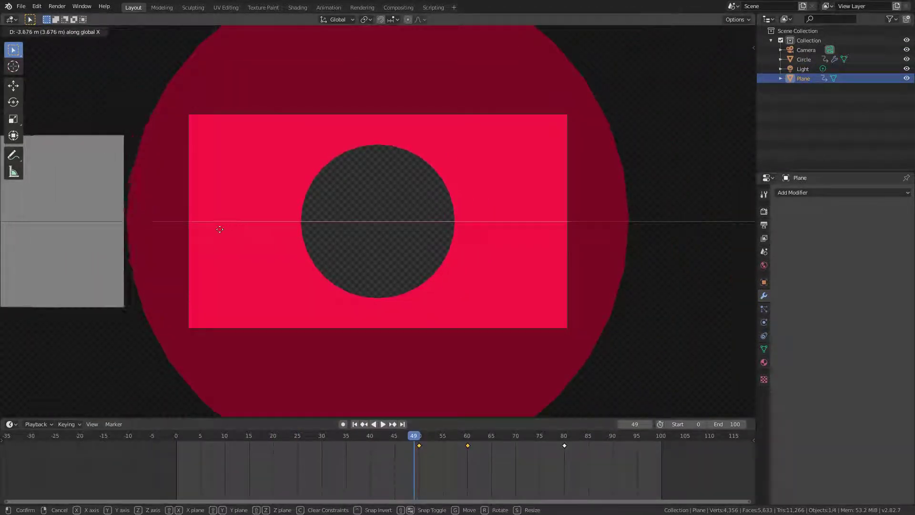
click(213, 229)
key(i)
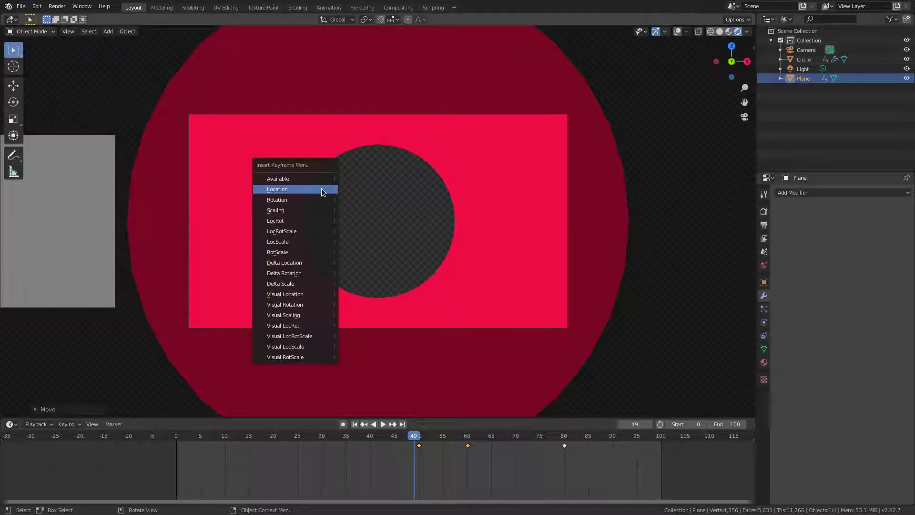
click(323, 189)
Step: Step through the frames around the plane's frame 49 and 50 keyframes, and replay the animation from the start
key(Right)
key(Left)
key(Left)
key(Left)
drag(227, 442, 196, 438)
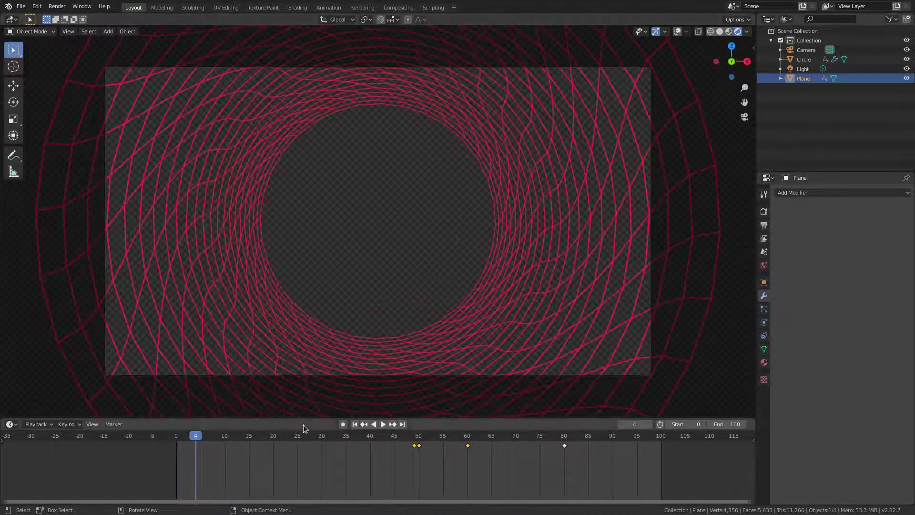
click(355, 424)
click(383, 424)
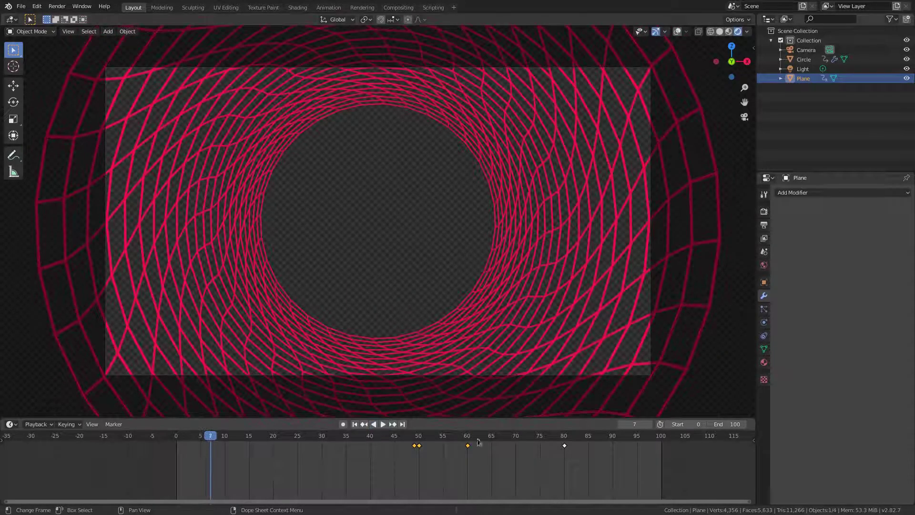
Step: At frame 85, move the plane along positive X until it uncovers about half of the opening, and insert a keyframe
drag(507, 439, 589, 435)
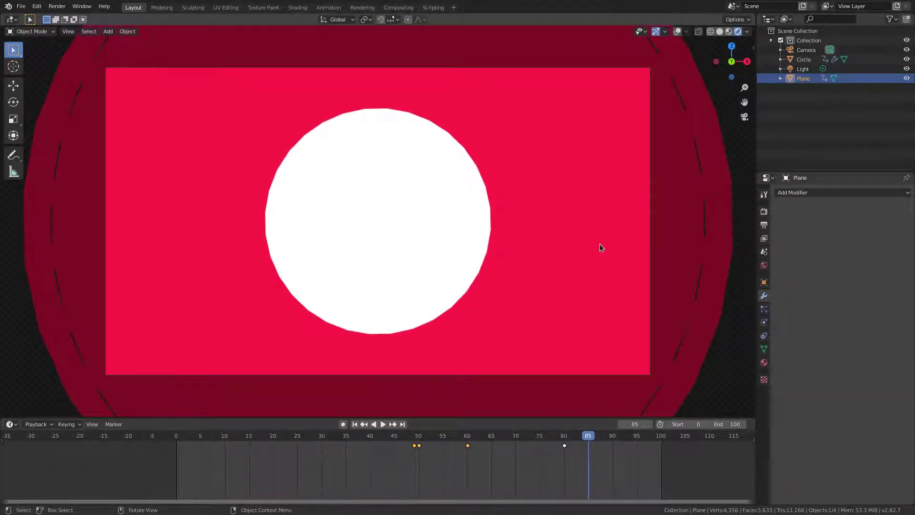
key(g)
key(x)
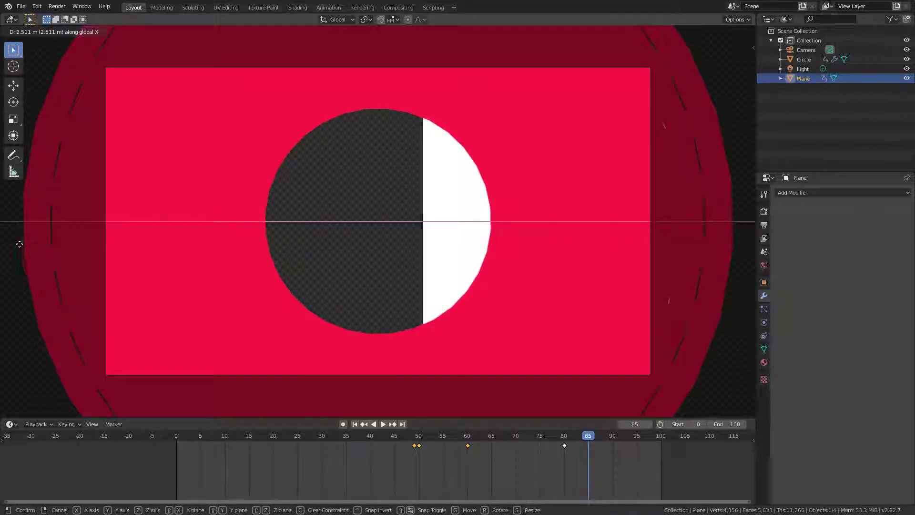
click(737, 247)
key(i)
click(571, 162)
Step: Shift the plane's keyframes at frames 80 and 85 ten frames earlier, to frames 70 and 75
mouse_move(614, 440)
mouse_down()
mouse_move(637, 439)
mouse_move(598, 440)
mouse_up()
shift+click(589, 446)
ctrl+scroll(594, 445, down, 1)
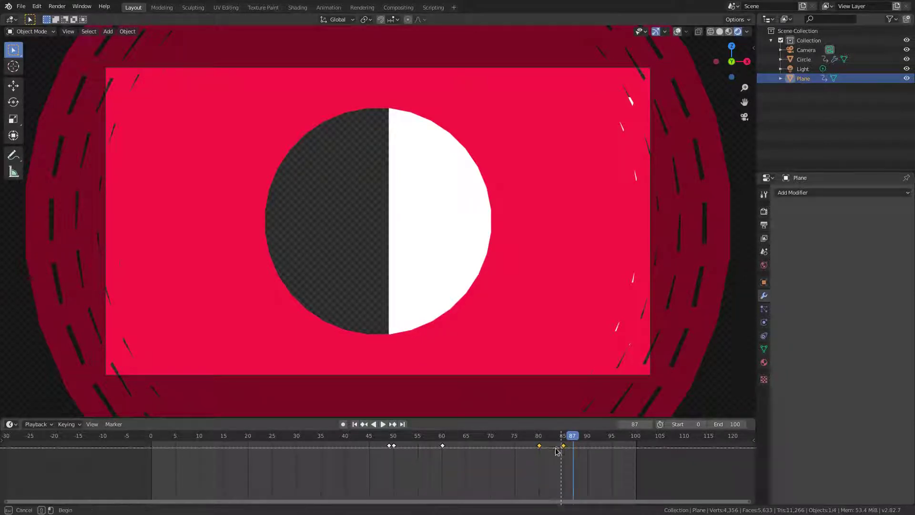
drag(526, 436, 602, 468)
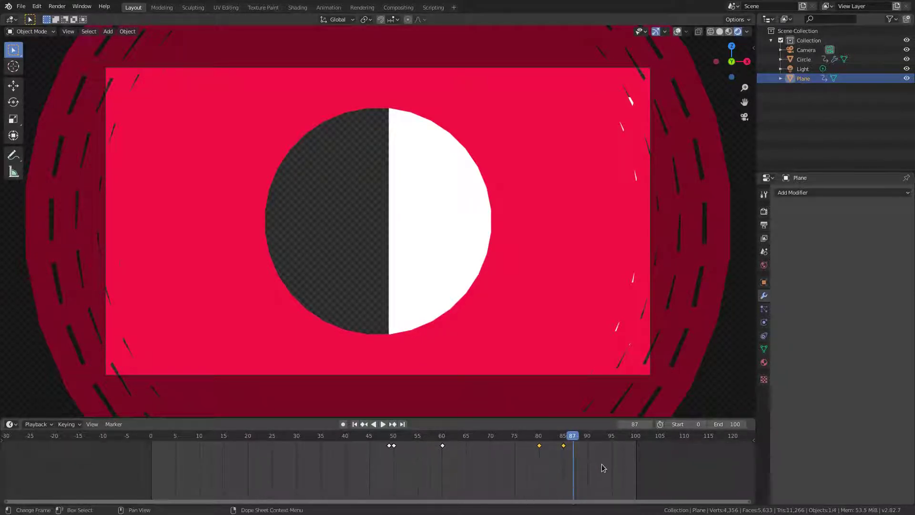
key(g)
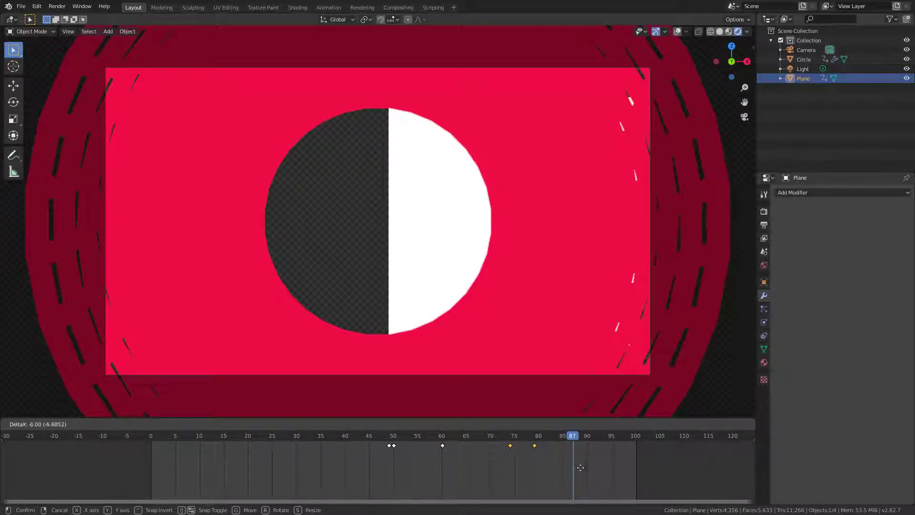
click(558, 465)
Step: At frame 85, move the plane about 1.6 m along positive X, fully off the opening, and insert a keyframe
click(491, 438)
click(516, 437)
drag(521, 438, 565, 436)
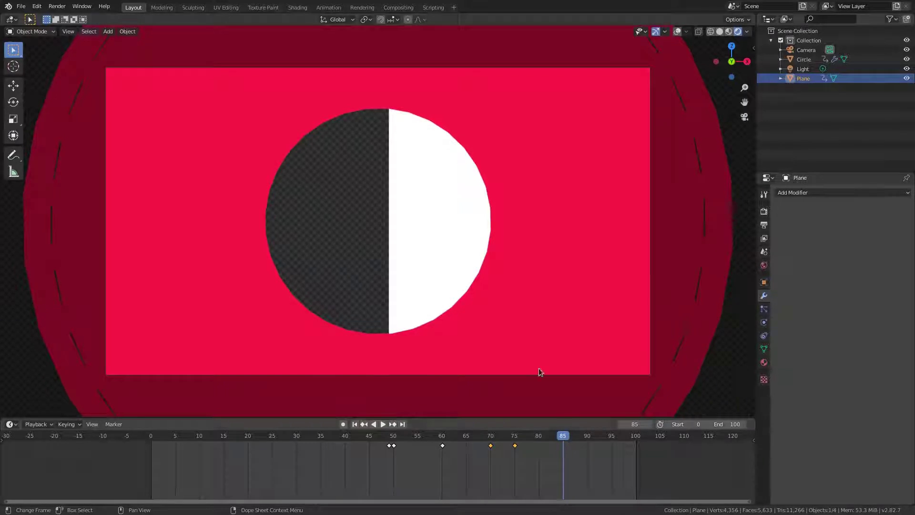
key(g)
key(x)
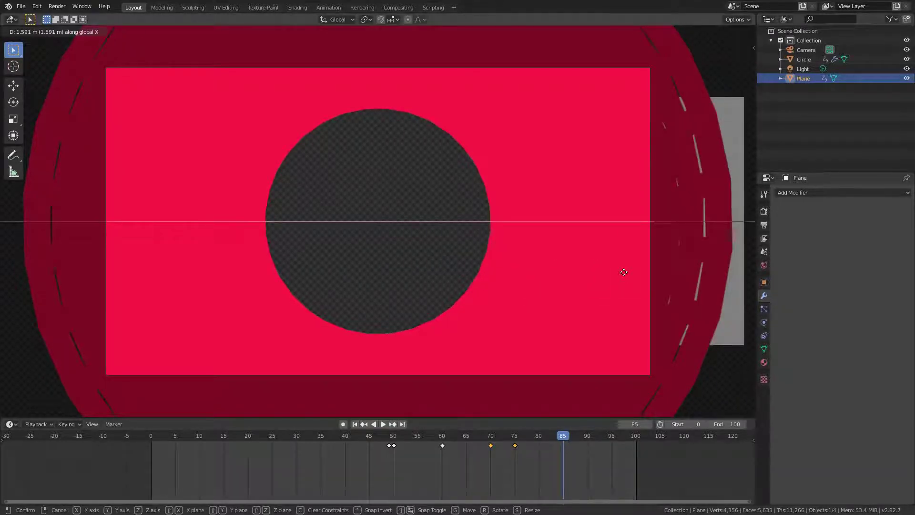
click(624, 273)
key(i)
click(628, 230)
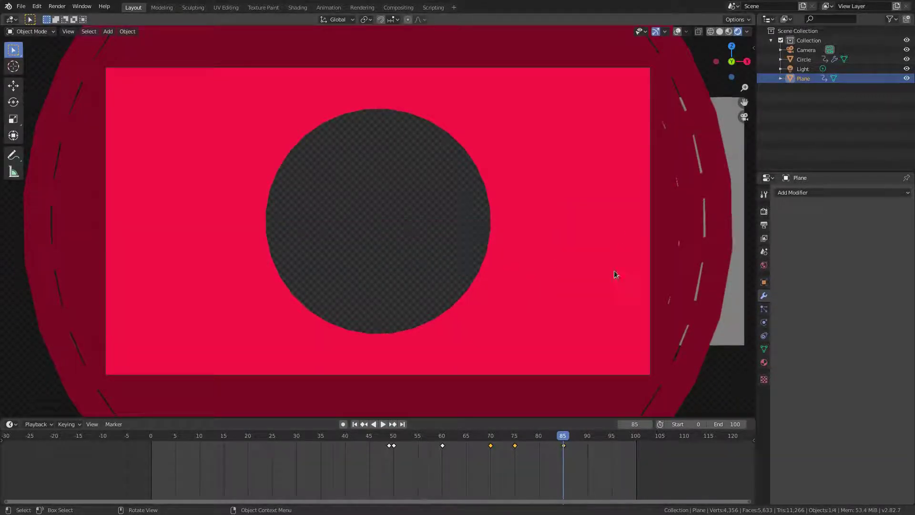
Step: At frame 86, move the plane along positive X beyond the tunnel's outer edge and insert a keyframe
key(Right)
scroll(447, 319, down, 3)
key(g)
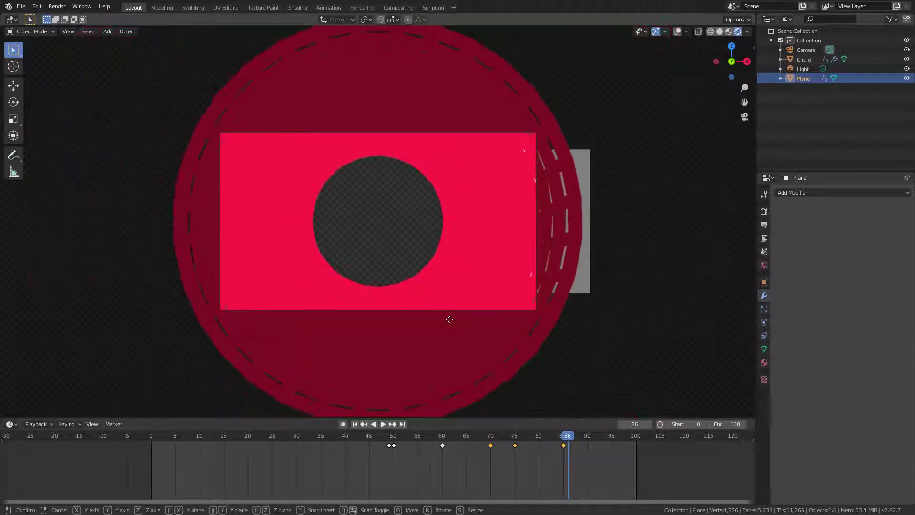
key(x)
click(598, 302)
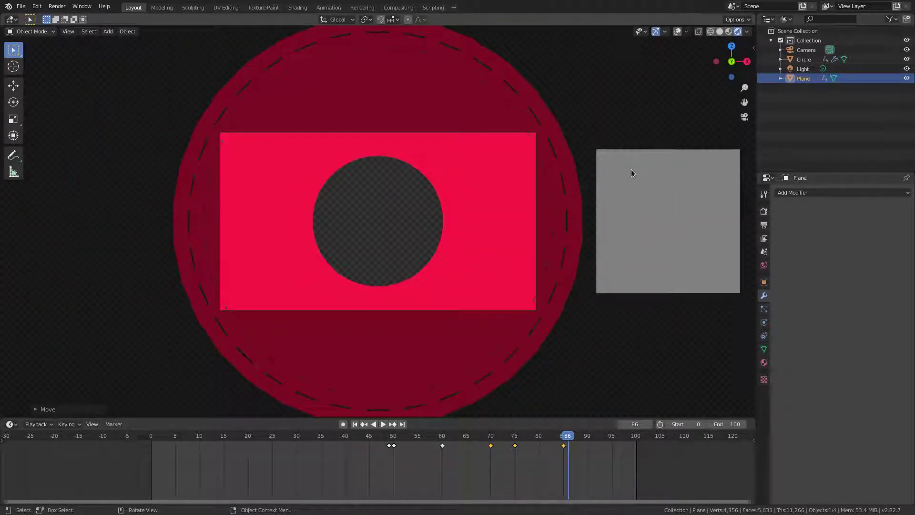
key(i)
click(633, 173)
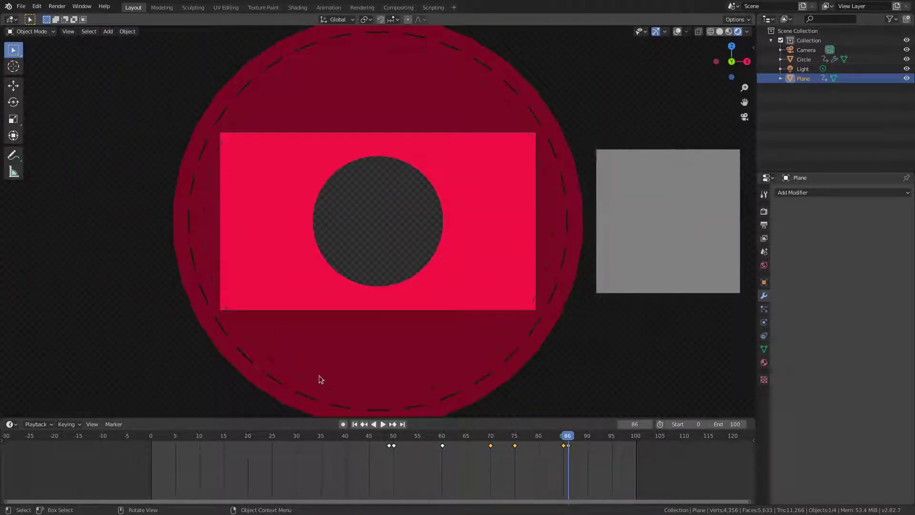
Step: Return to frame 0 and set the camera's passepartout opacity to 1.000
click(355, 424)
click(397, 311)
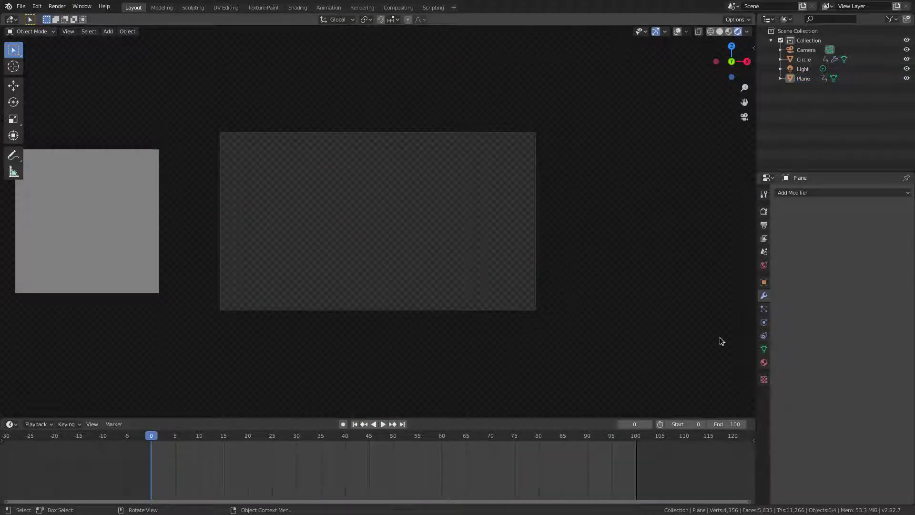
click(806, 50)
click(764, 323)
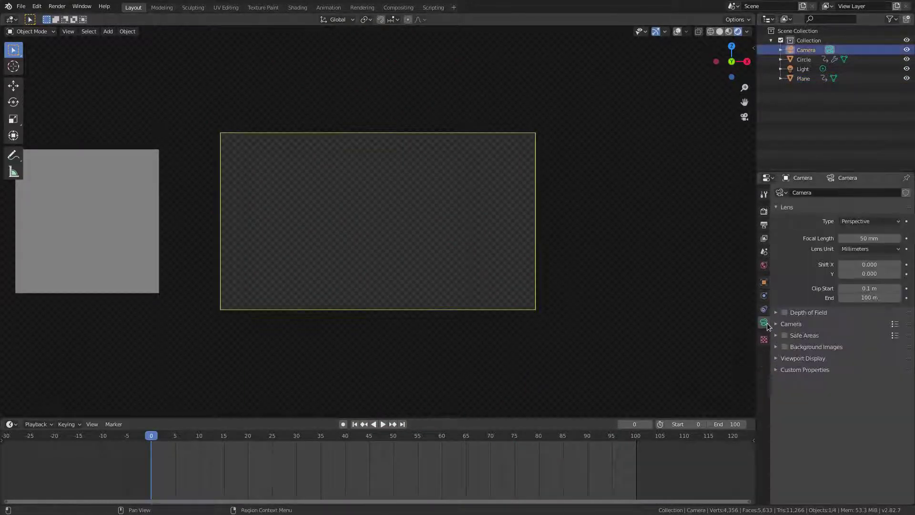
click(799, 359)
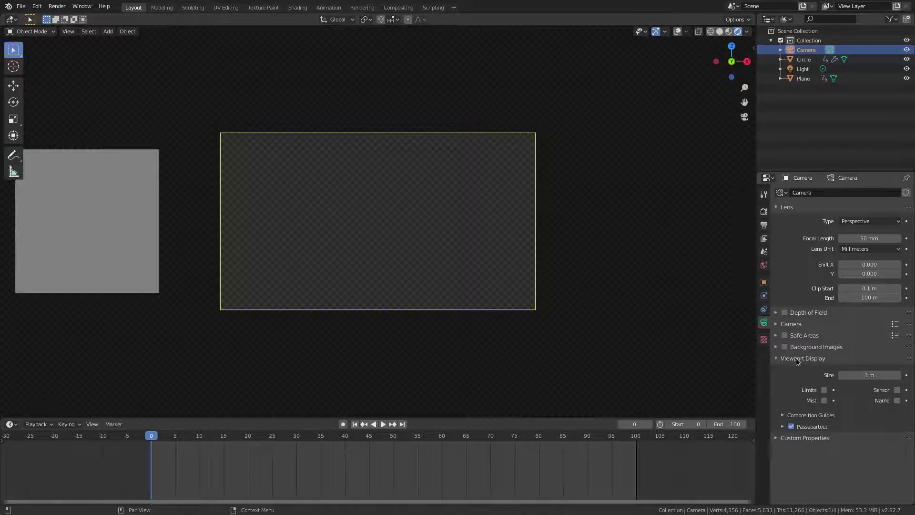
click(783, 427)
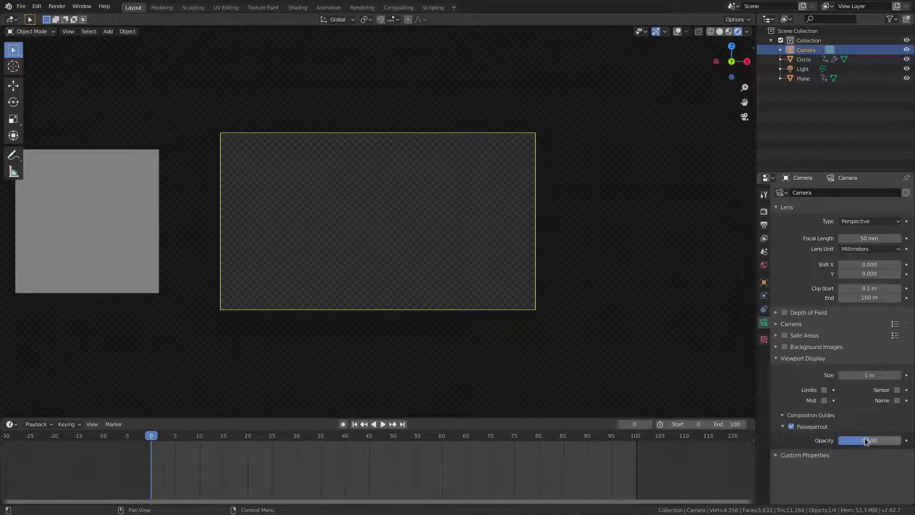
drag(866, 442, 903, 443)
scroll(590, 368, up, 3)
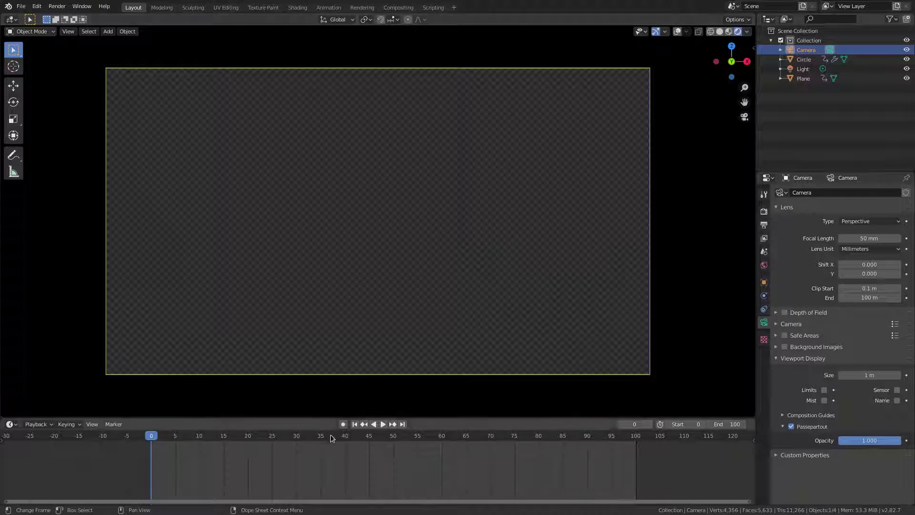
Step: At frame 60, move the plane about 0.9 m along negative X and insert a keyframe
click(384, 424)
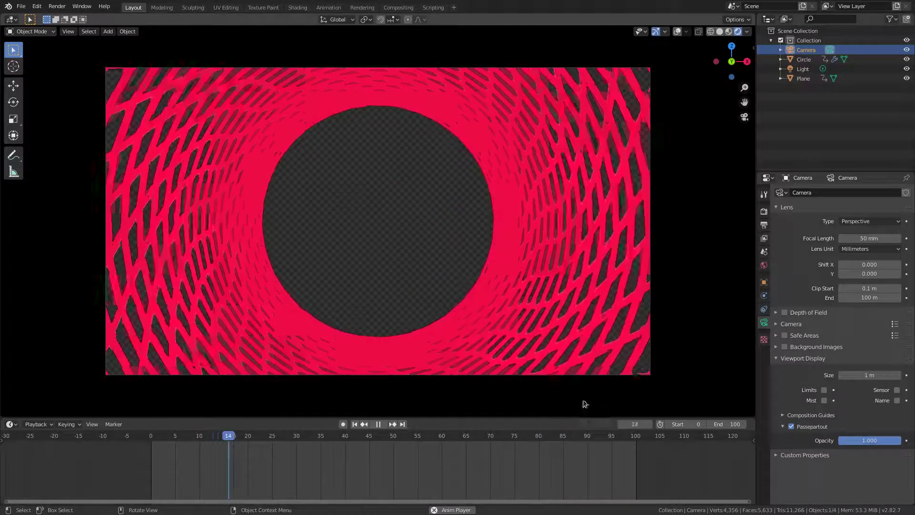
click(378, 424)
mouse_move(428, 437)
mouse_down()
mouse_move(387, 438)
mouse_move(496, 436)
mouse_move(441, 437)
mouse_up()
click(388, 253)
key(Left)
key(Left)
key(Left)
key(Left)
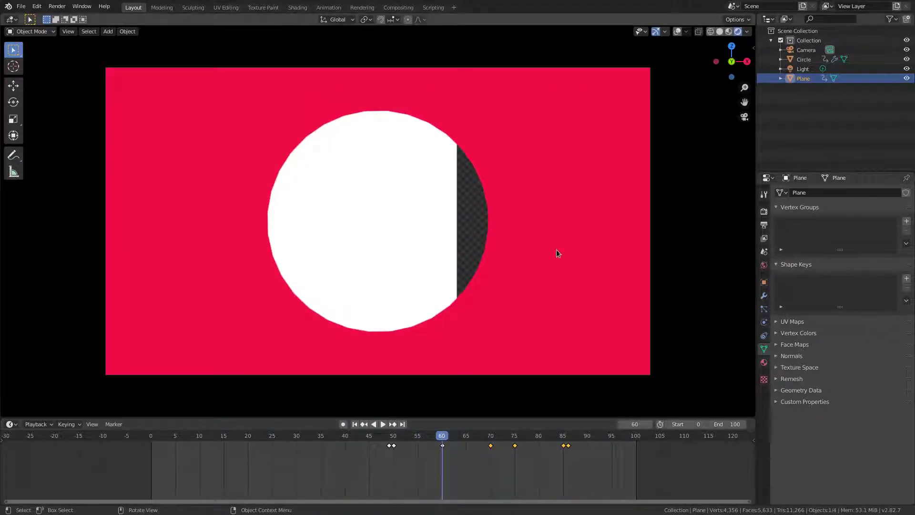
key(g)
key(x)
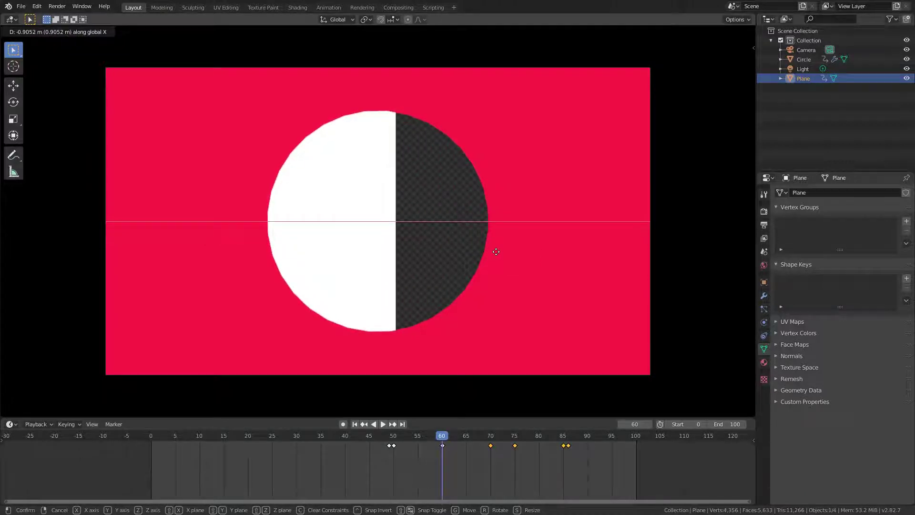
click(496, 251)
key(i)
click(487, 229)
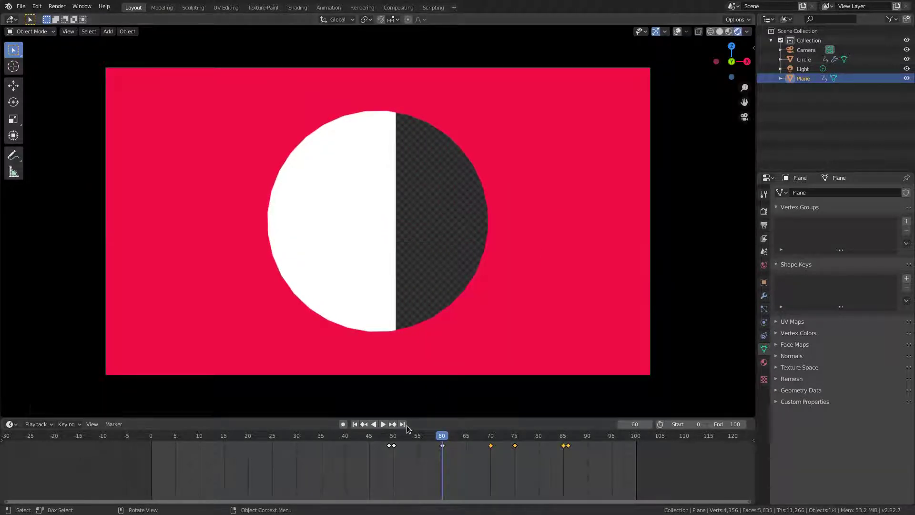
Step: At frame 60, move the plane about 0.25 m further along negative X to the opening's centre and insert a keyframe
click(374, 424)
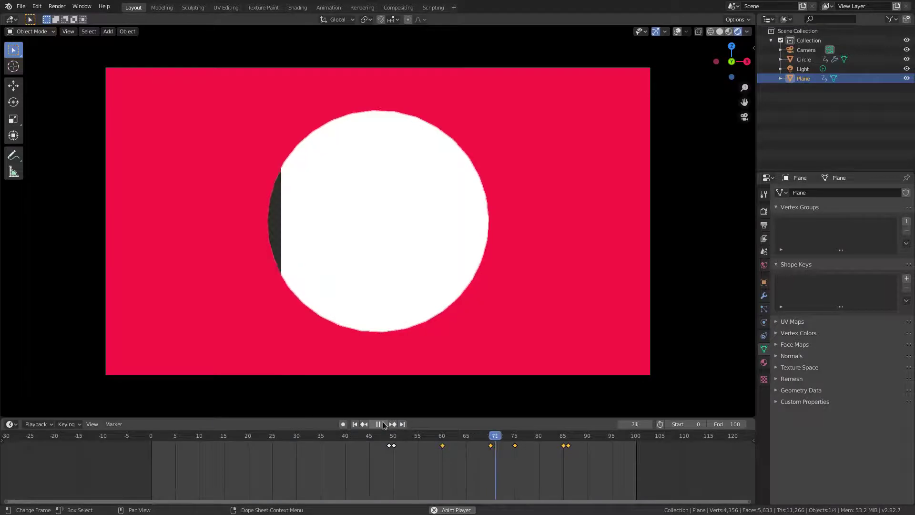
click(442, 440)
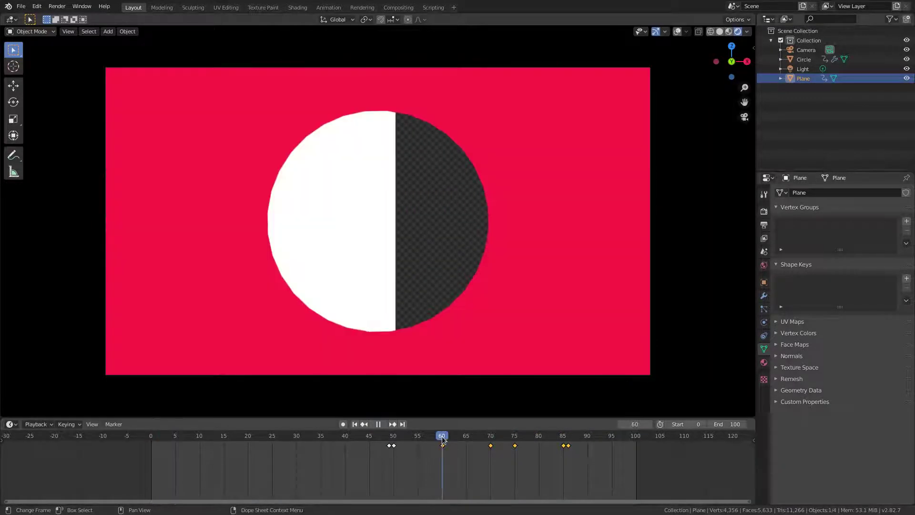
key(g)
key(x)
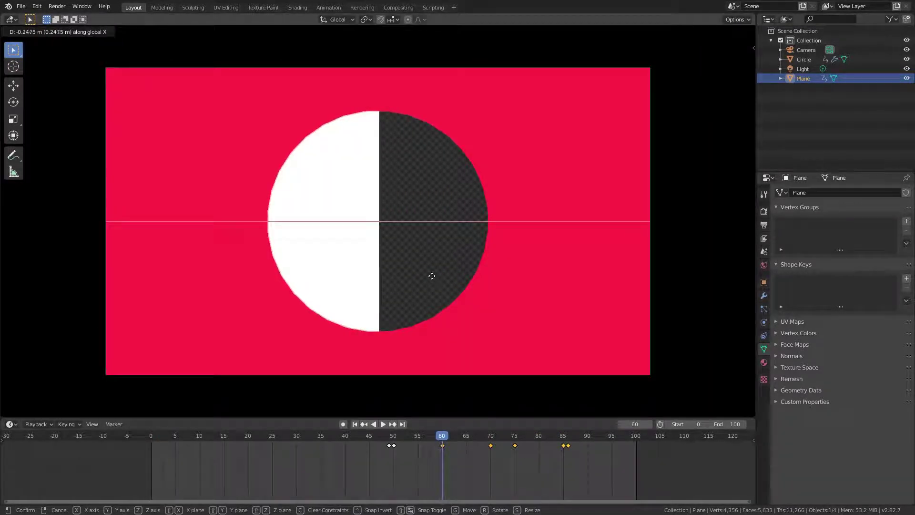
click(433, 276)
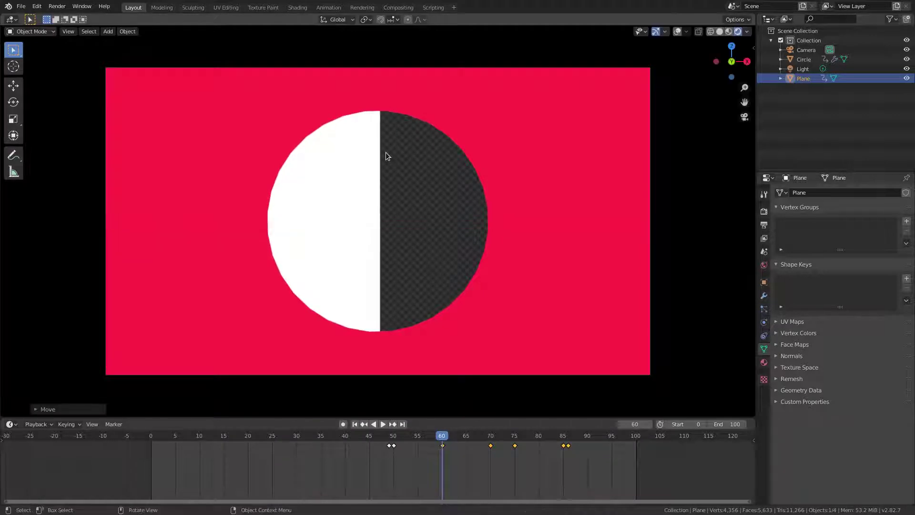
key(i)
click(387, 153)
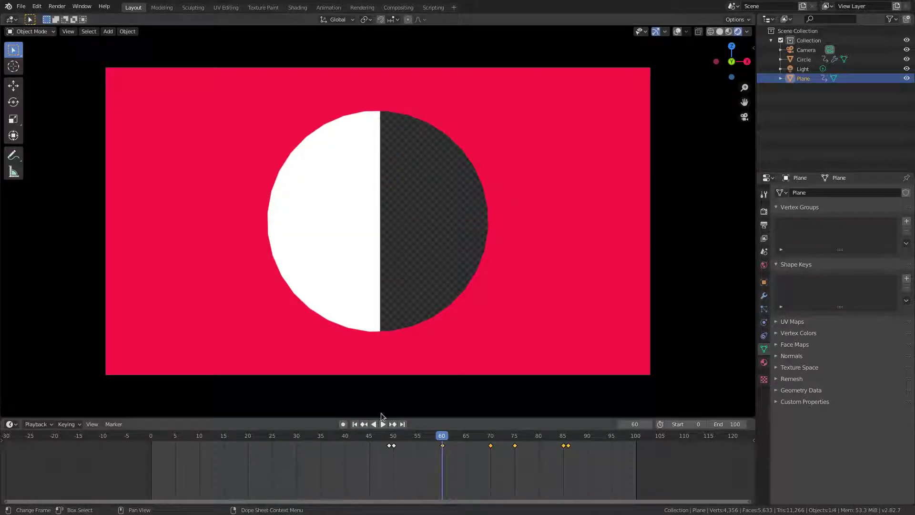
Step: Preview the plane's motion and undo its last shift and keyframe at frame 60
click(354, 441)
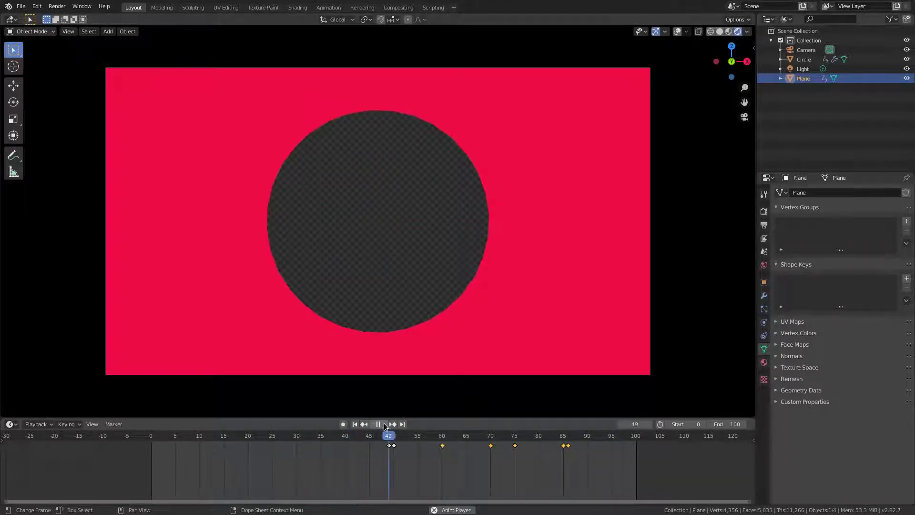
key(Escape)
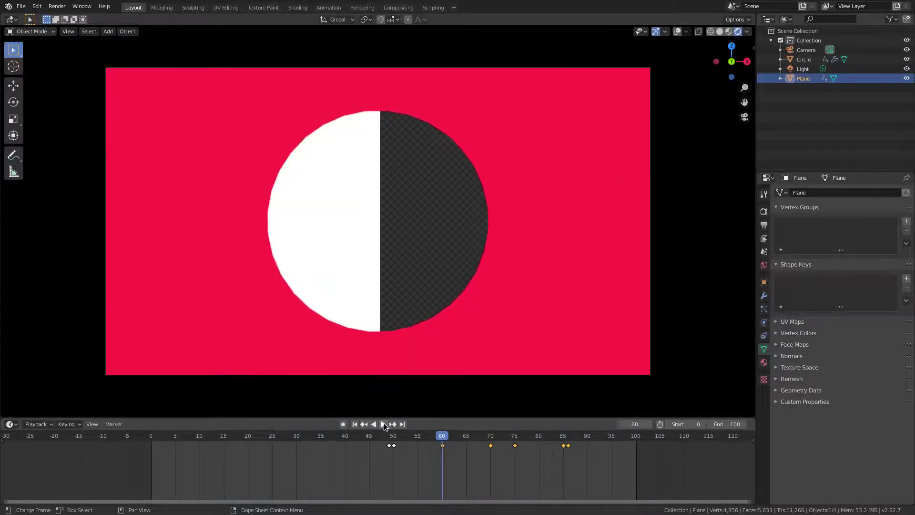
key(ctrl+z)
click(366, 437)
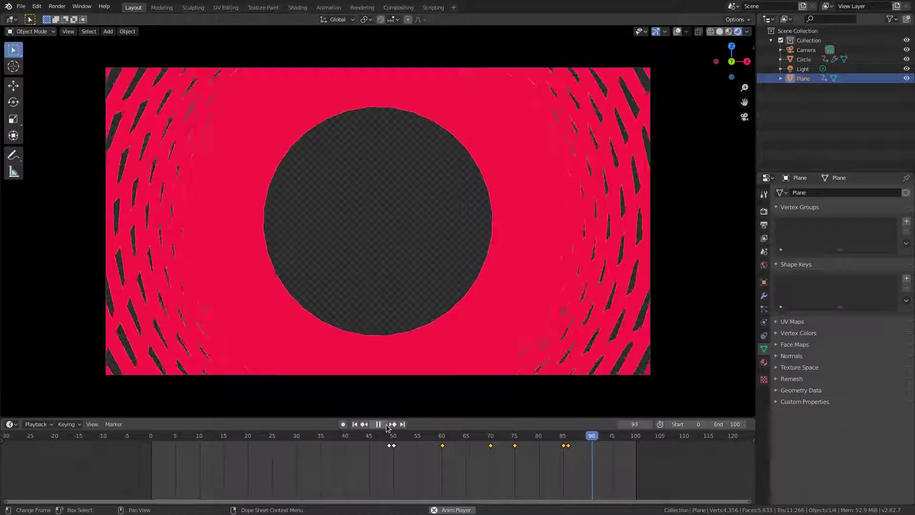
Step: Review the animation playback and scrub through to frames 70 and 79 to examine the plane sliding across the opening
scroll(381, 458, up, 1)
scroll(544, 313, up, 2)
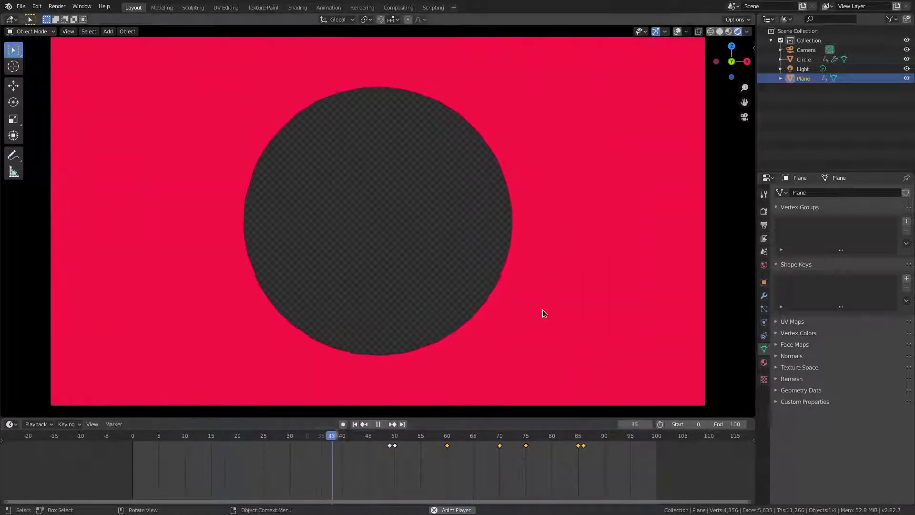
scroll(556, 277, down, 1)
scroll(552, 274, down, 4)
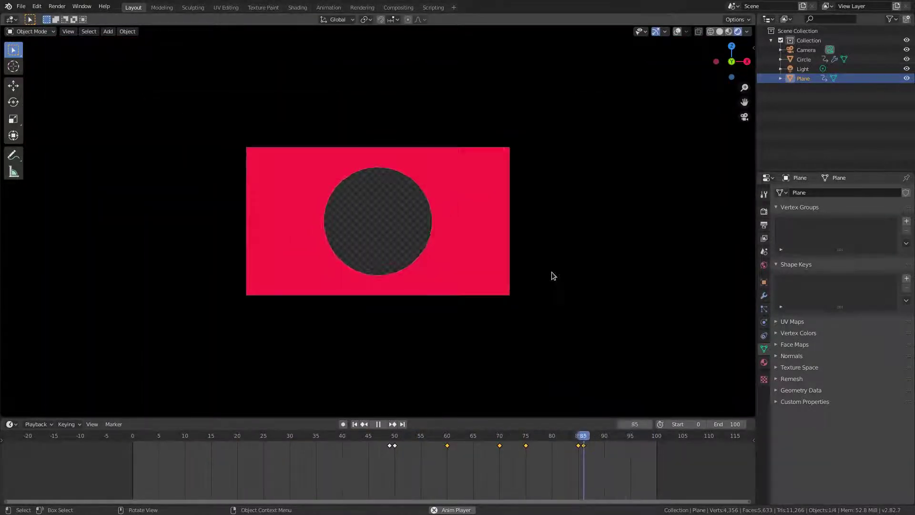
scroll(551, 272, up, 4)
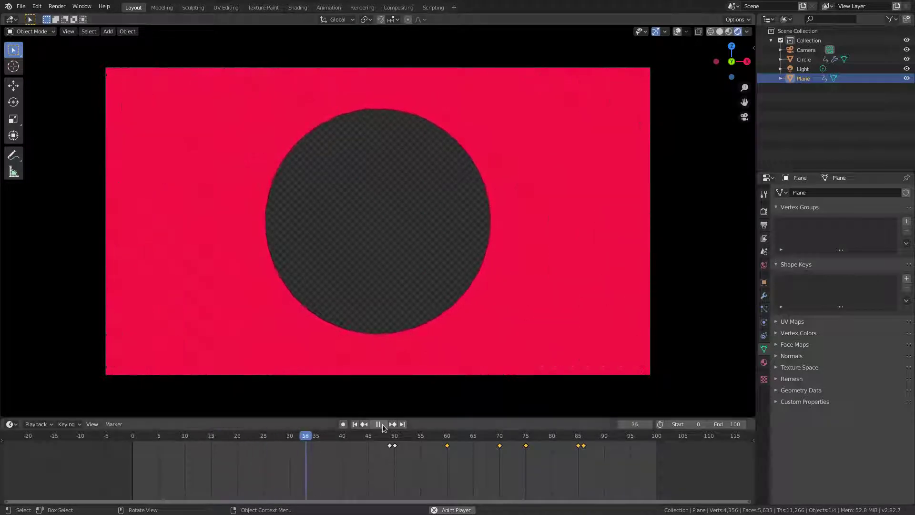
drag(396, 436, 499, 441)
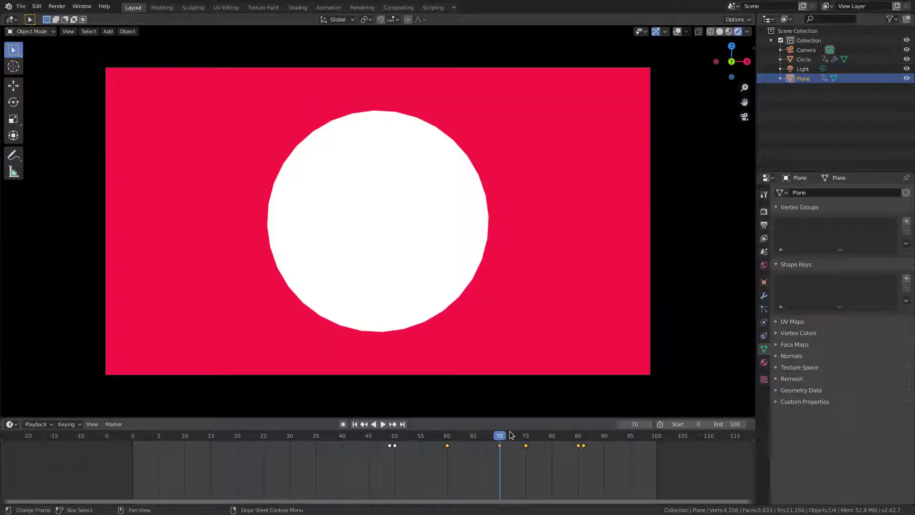
drag(517, 435, 547, 436)
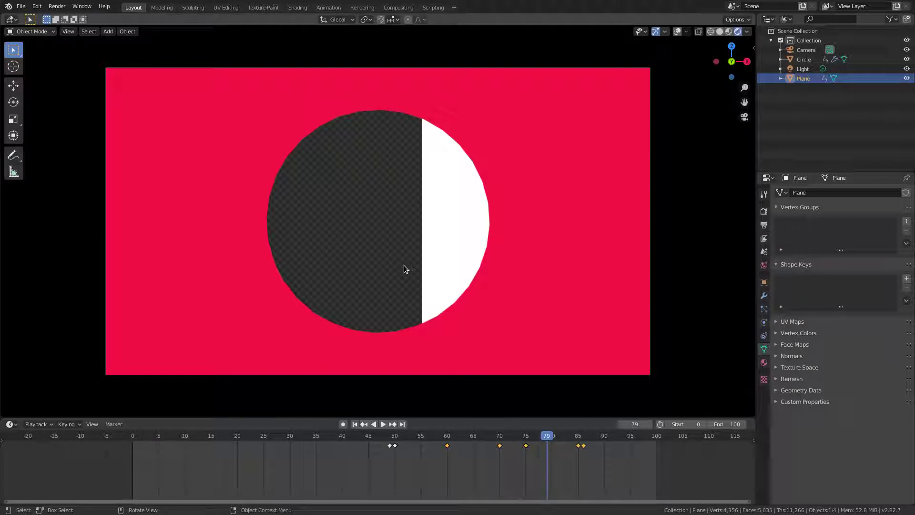
Step: Set the render output file format to FFmpeg video
click(765, 212)
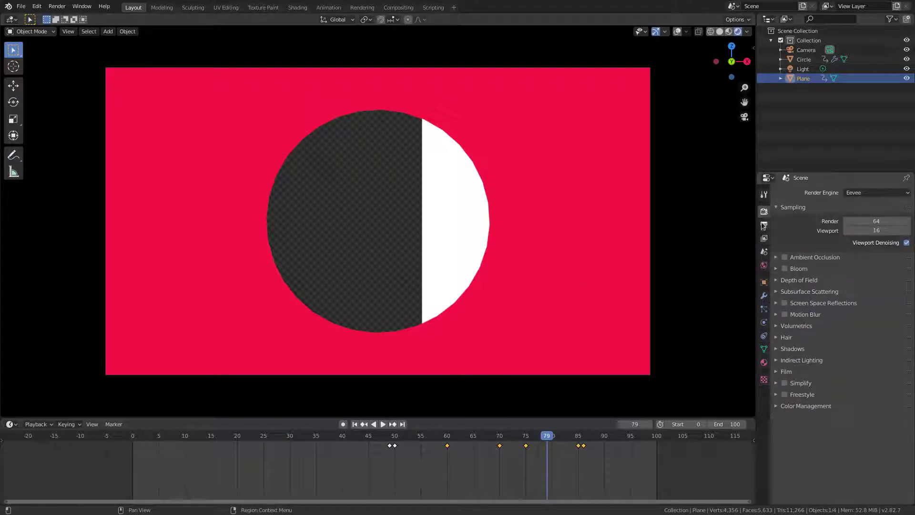
click(764, 225)
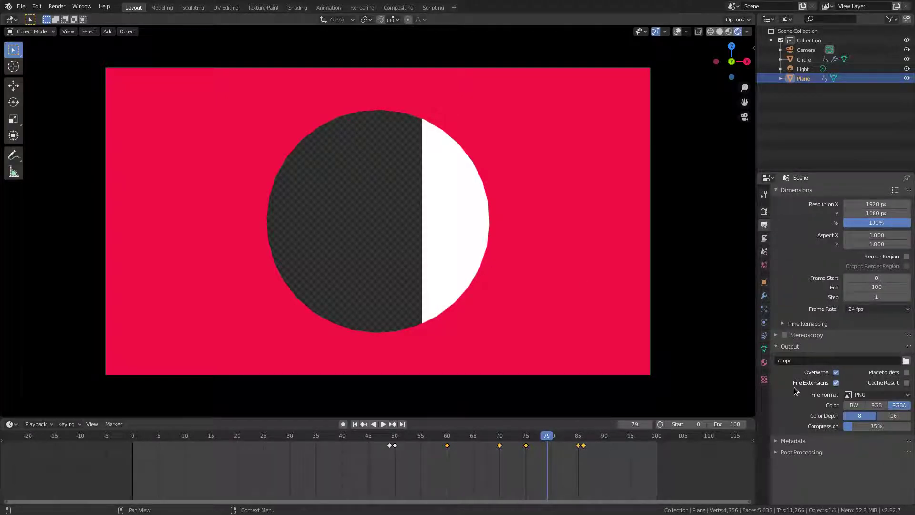
click(869, 397)
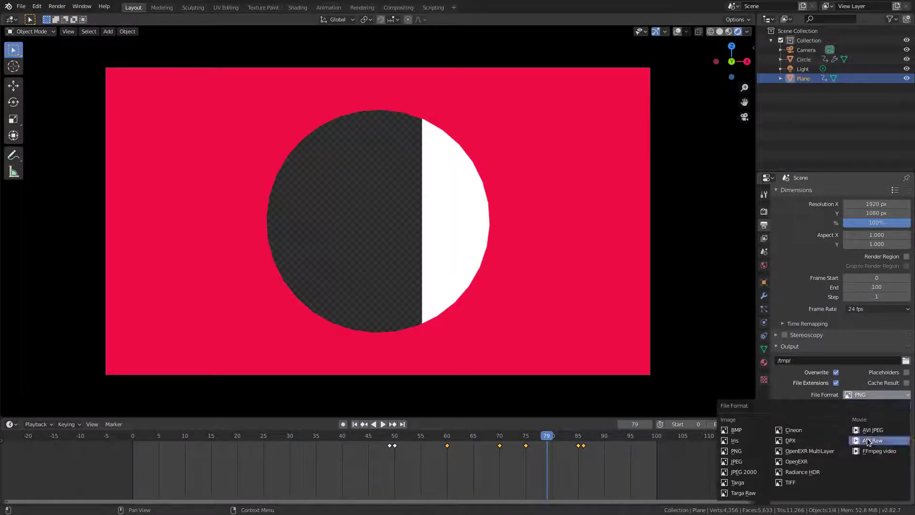
click(883, 451)
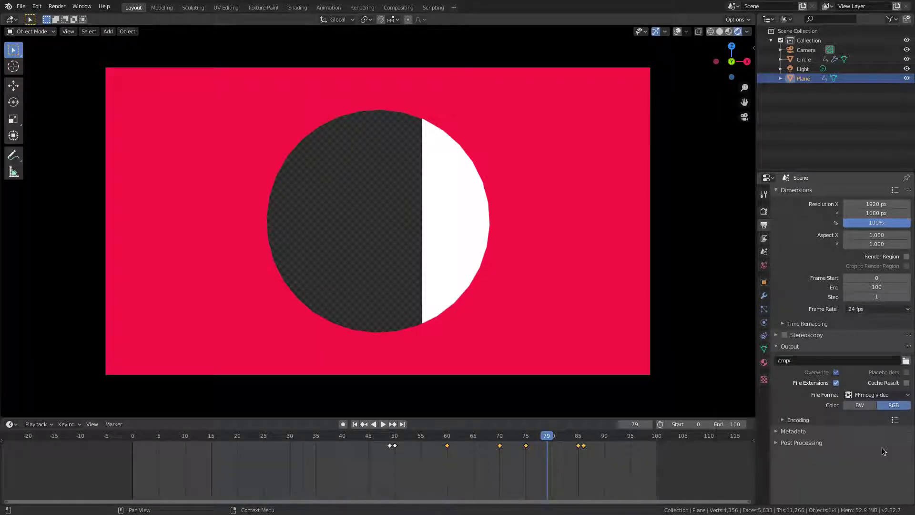
Step: Encode the output in a Quicktime container with FFmpeg video codec #1 and RGBA colour
click(799, 420)
scroll(803, 418, down, 2)
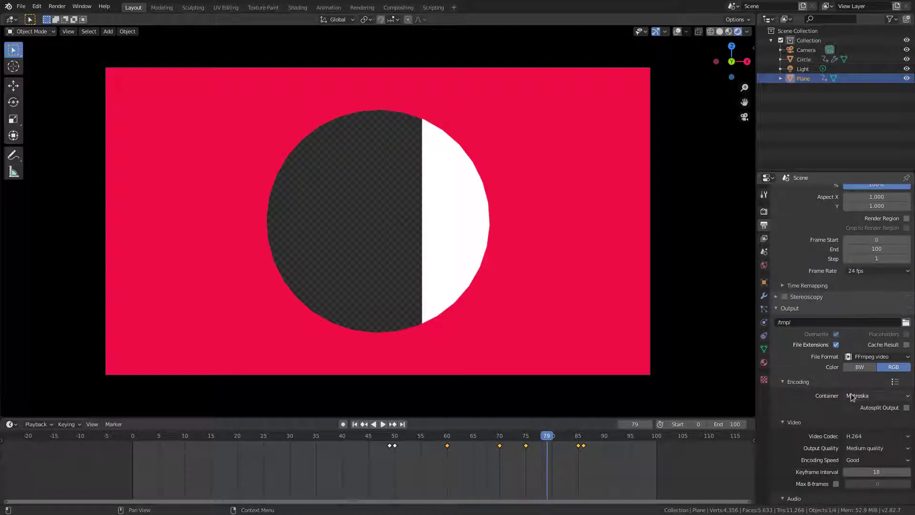
click(856, 397)
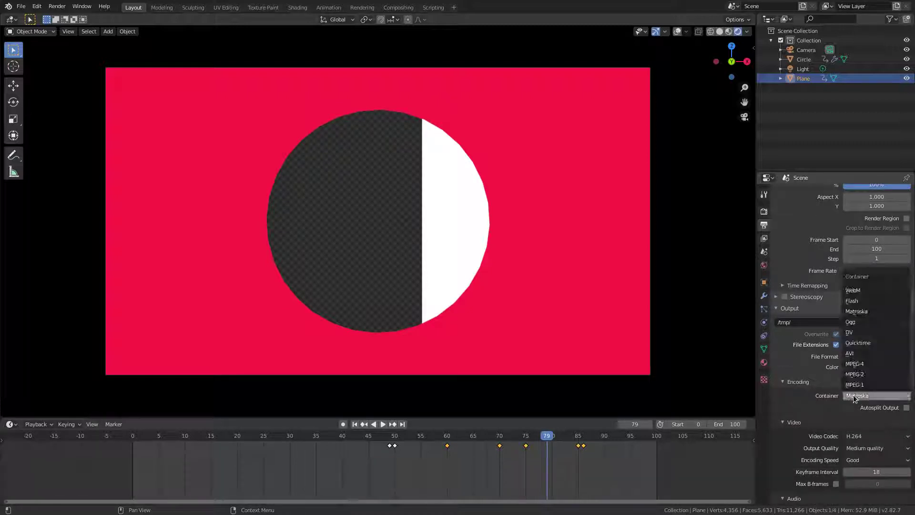
click(872, 343)
click(862, 438)
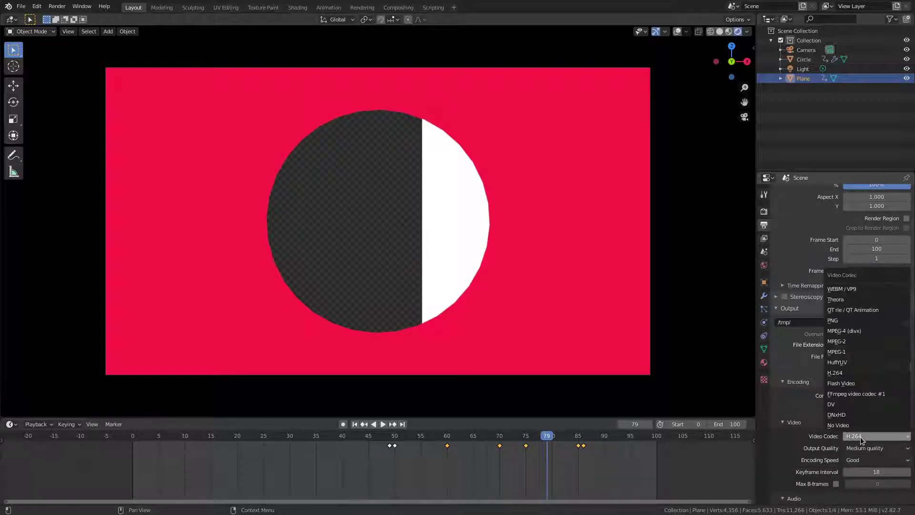
click(872, 392)
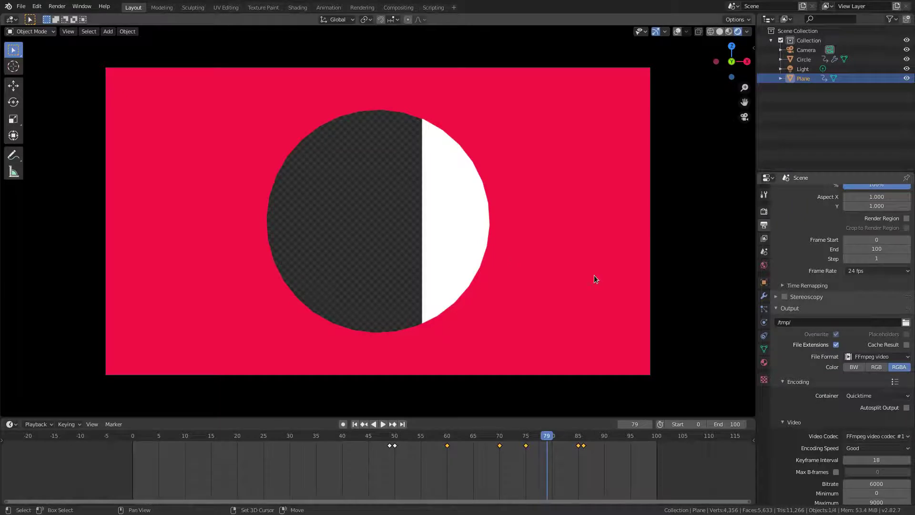
Step: Set the output frame rate to 60 fps and play the animation to check its speed
click(57, 5)
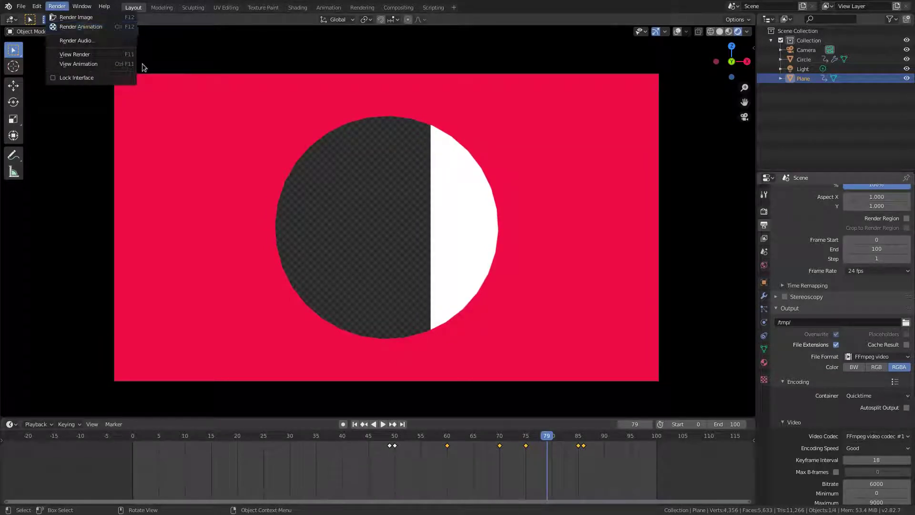
click(873, 271)
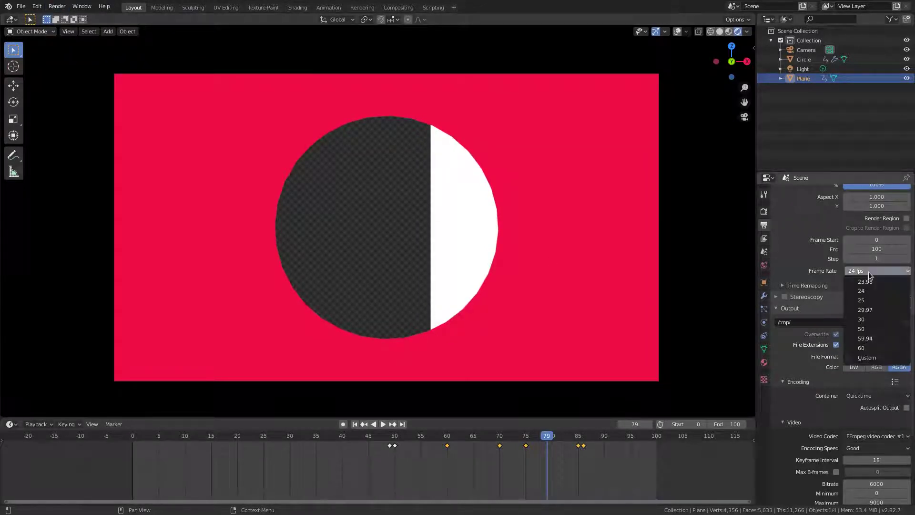
click(872, 348)
click(382, 424)
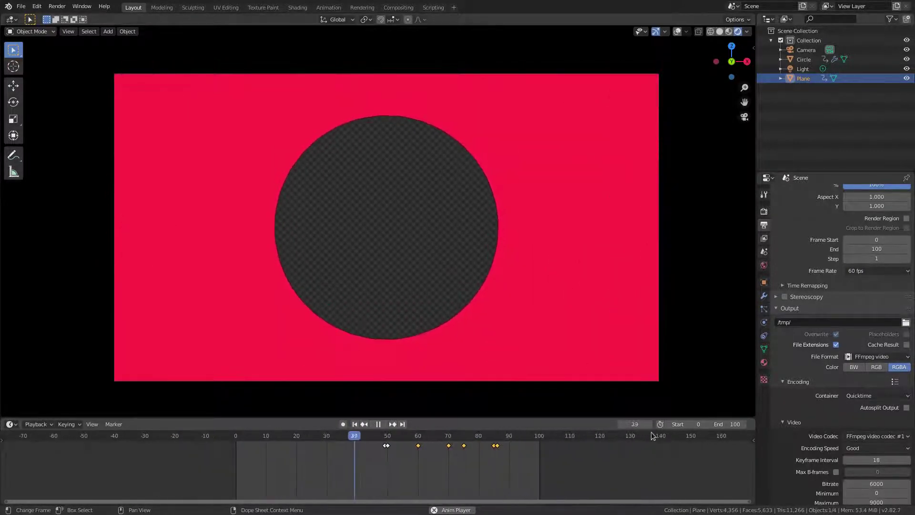
Step: Extend the animation's end frame to 200 and stop the playback
scroll(368, 454, down, 3)
click(731, 424)
text(200)
key(Return)
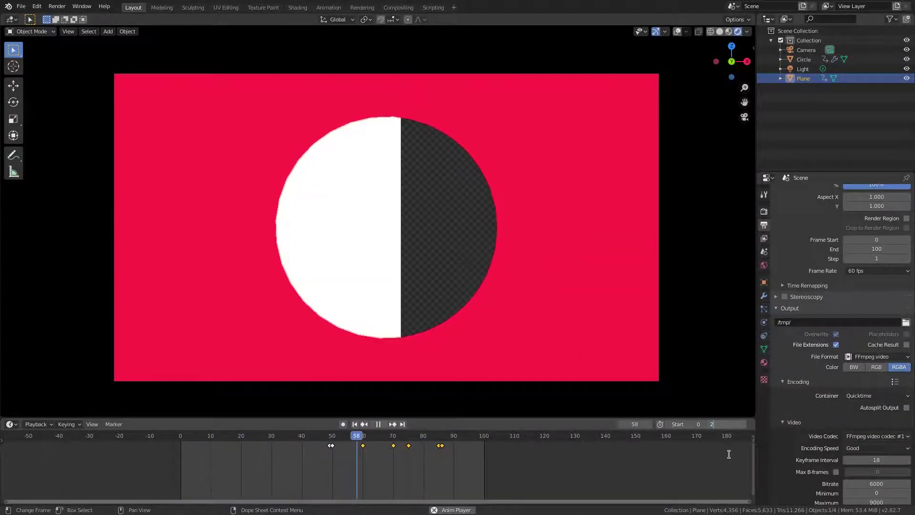
key(space)
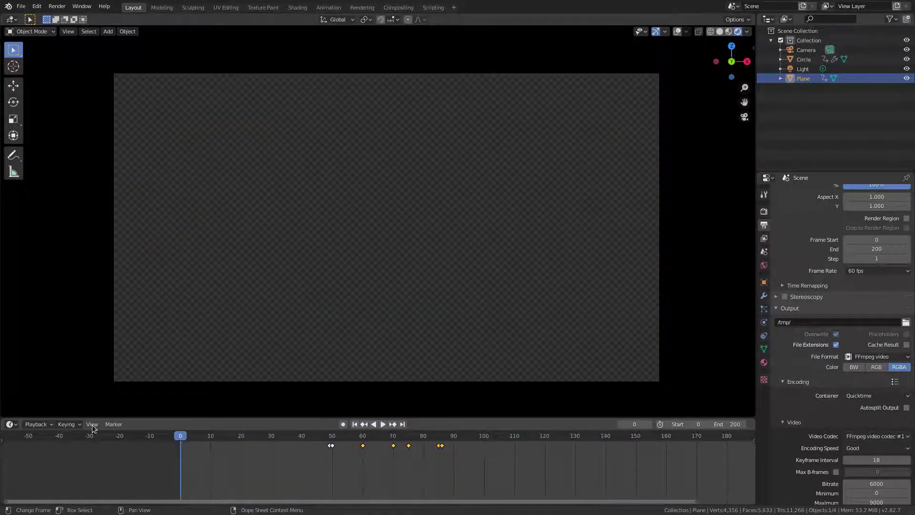
Step: Split off a second area below the 3D viewport and make it a Timeline editor showing the keyframe channels
drag(5, 403, 6, 197)
click(10, 202)
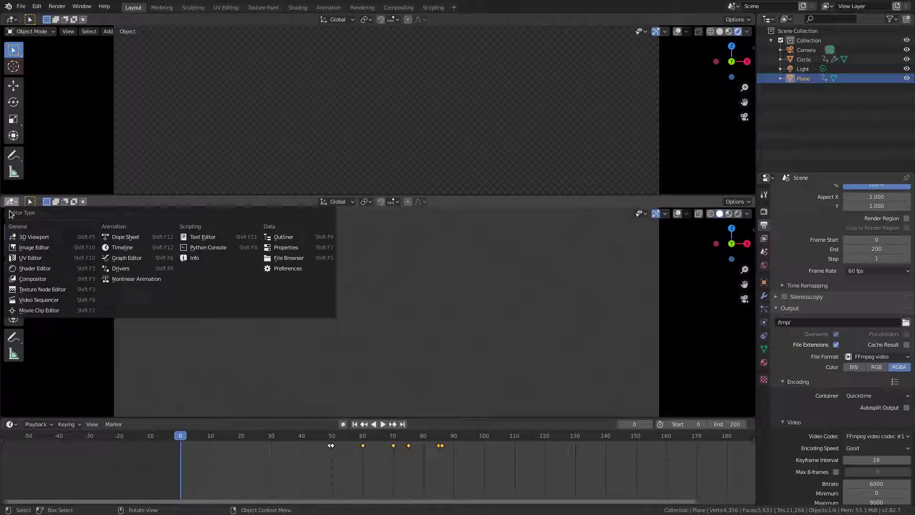
click(122, 247)
middle_drag(177, 329, 234, 329)
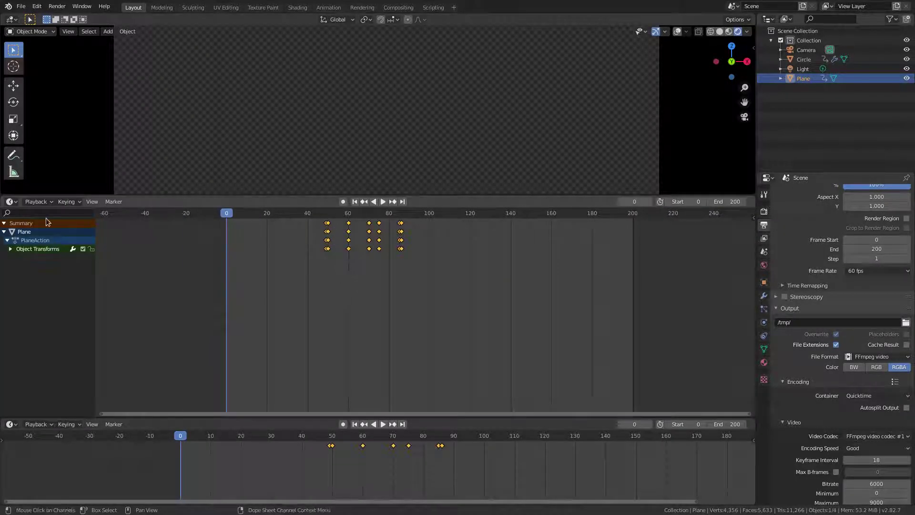
Step: Select the camera, circle, light and plane, and scale all their keyframes from frame 0 by about 2 to reach frame 200
click(803, 72)
shift+click(804, 79)
shift+click(805, 62)
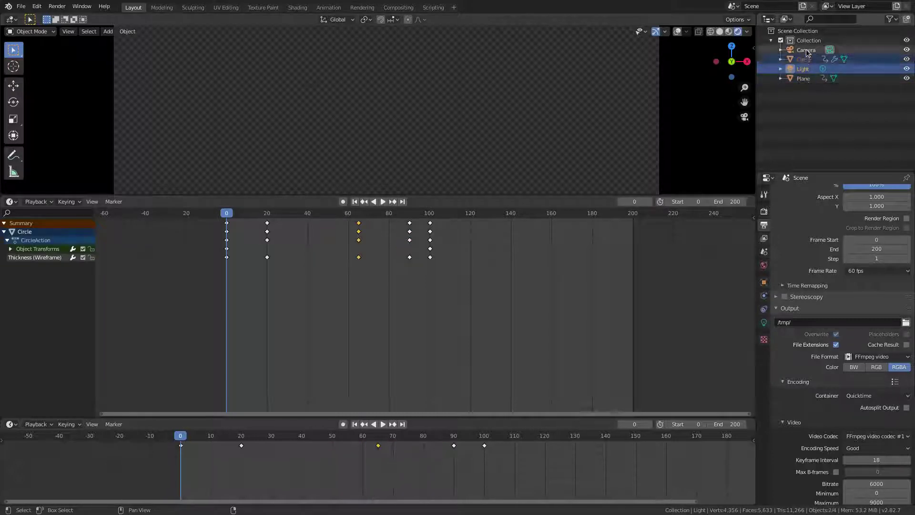
shift+click(807, 50)
shift+click(805, 79)
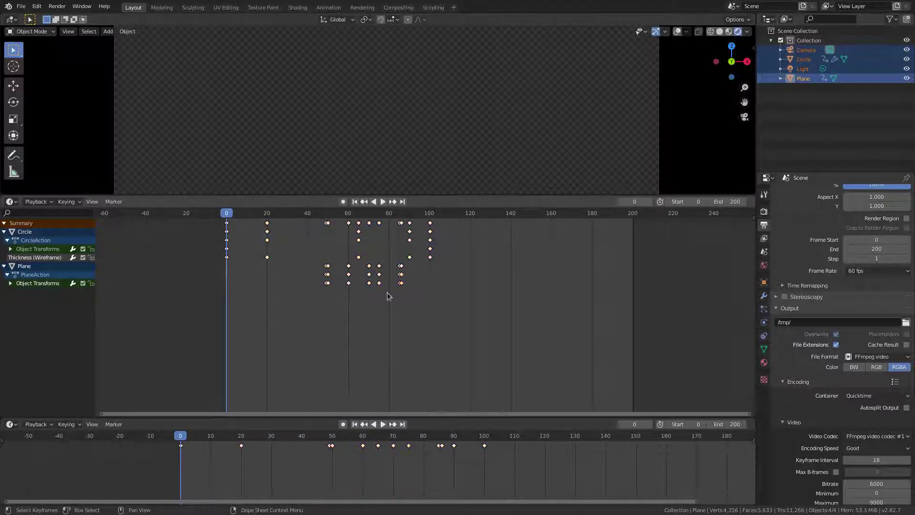
key(s)
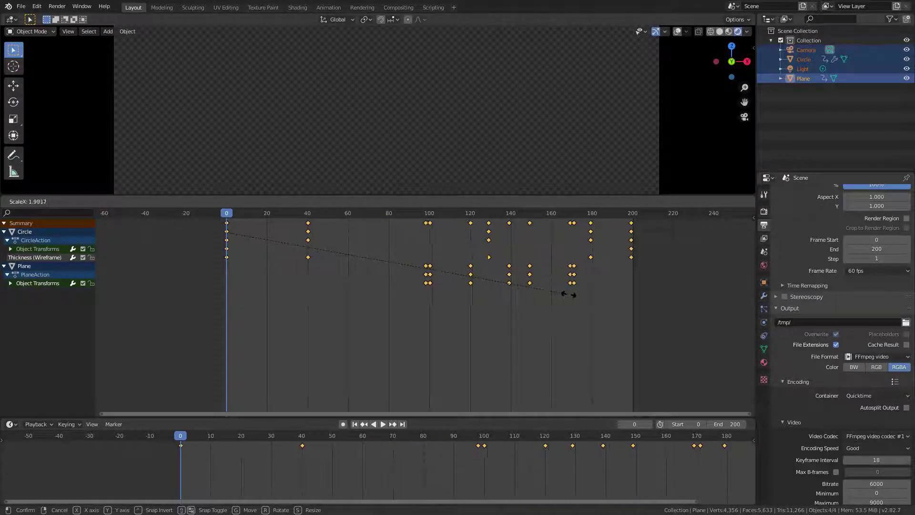
click(572, 297)
Step: Merge the extra timeline area back into the 3D viewport and play the animation to check the stretched timing
drag(1, 202, 19, 257)
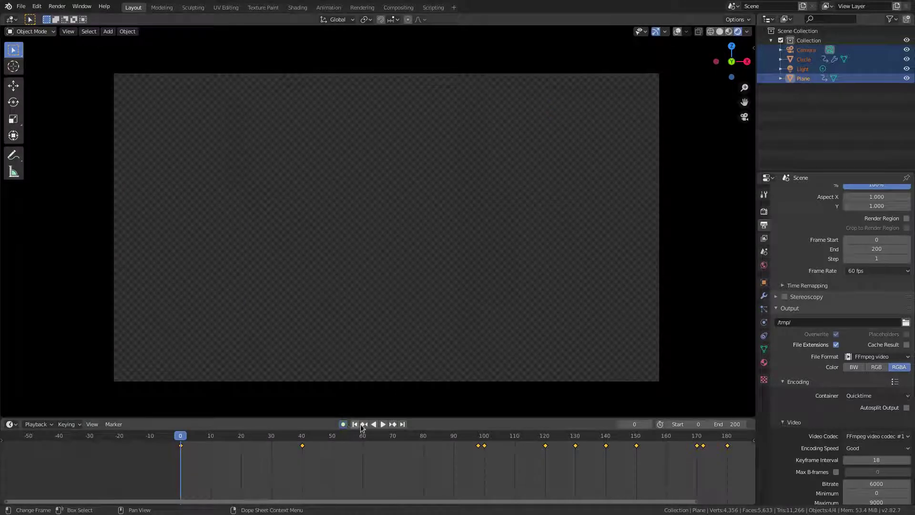
click(384, 424)
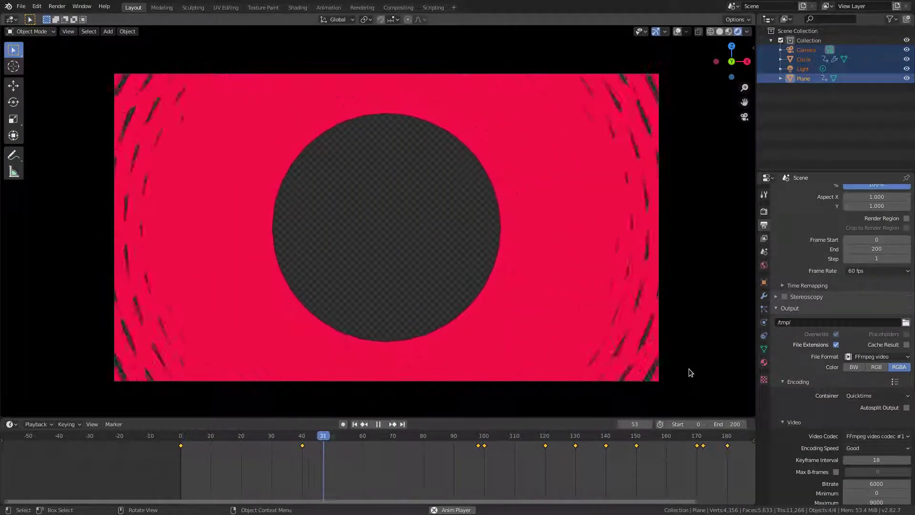
Step: Recolour the circle's emission material, trying orange first and settling on cyan with hex 30DEFF
click(599, 308)
click(764, 363)
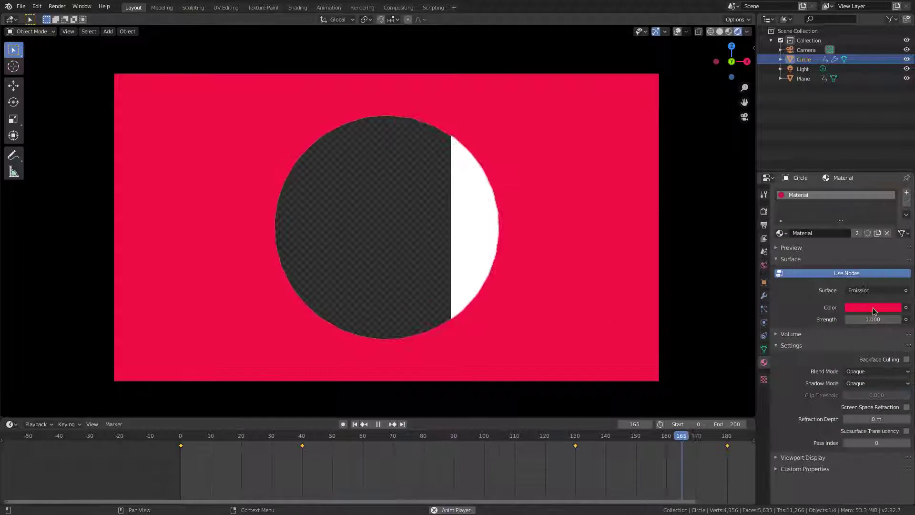
click(874, 309)
drag(856, 238, 837, 228)
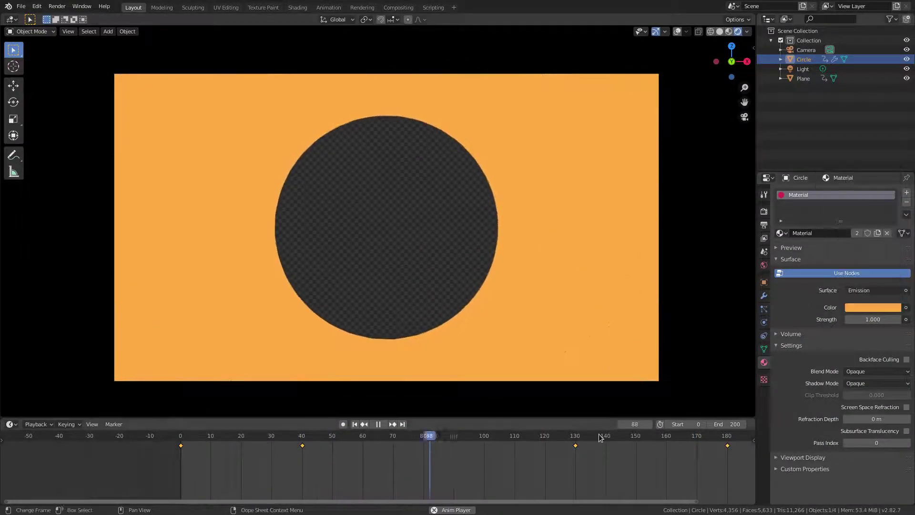
click(867, 312)
click(857, 177)
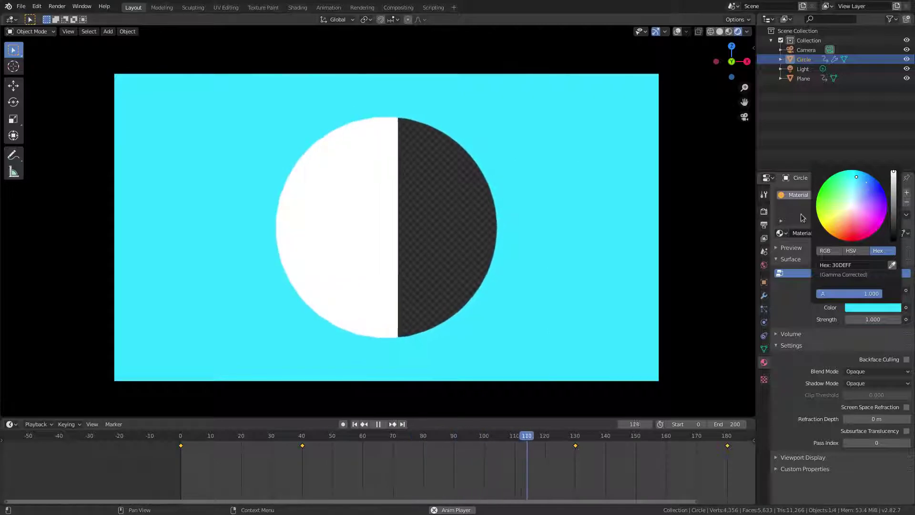